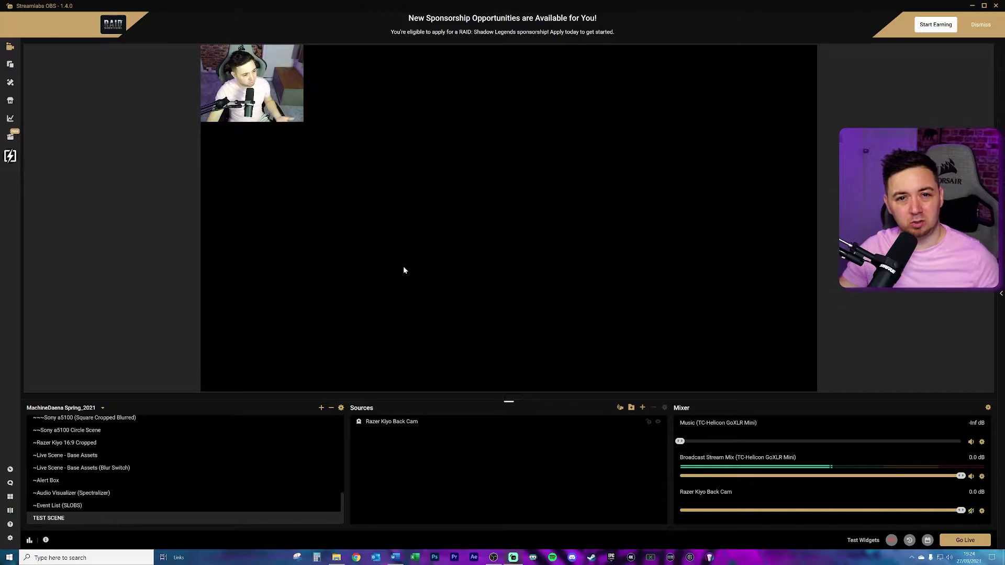
# View the filters and the device properties of the Razer Kiyo Back Cam source without changing anything
pyautogui.rightClick(406, 424)
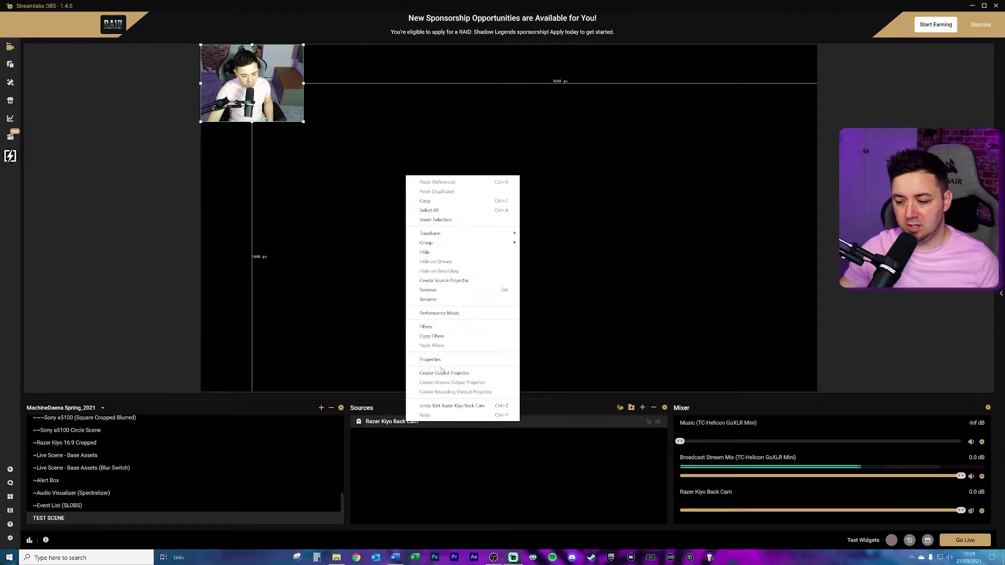
pyautogui.click(437, 327)
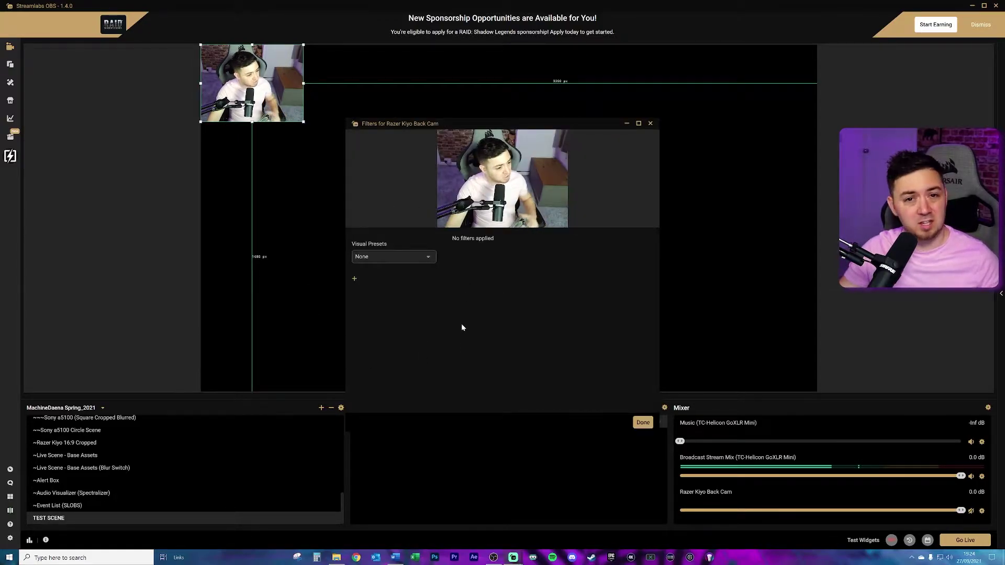
pyautogui.click(650, 124)
pyautogui.rightClick(410, 423)
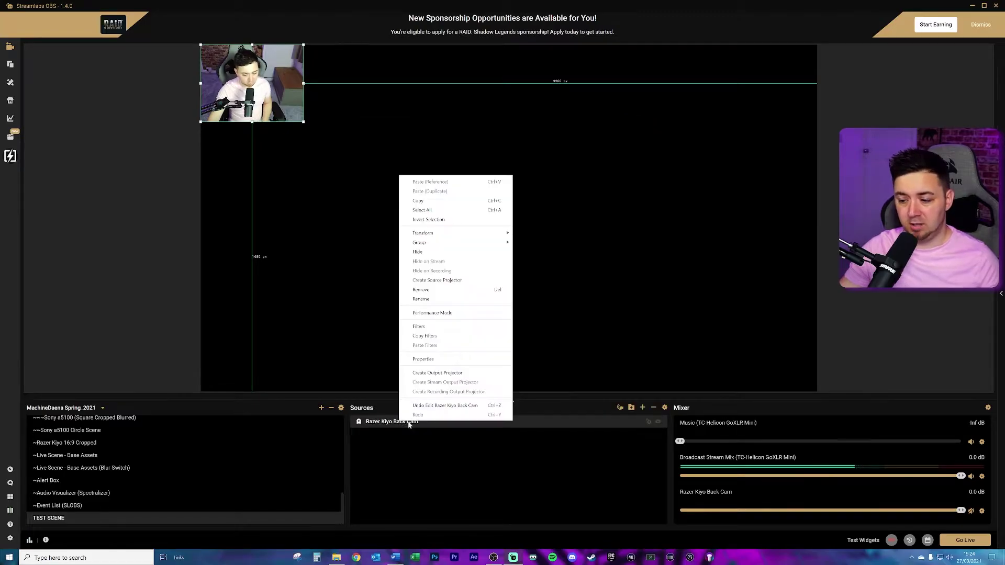
pyautogui.click(424, 359)
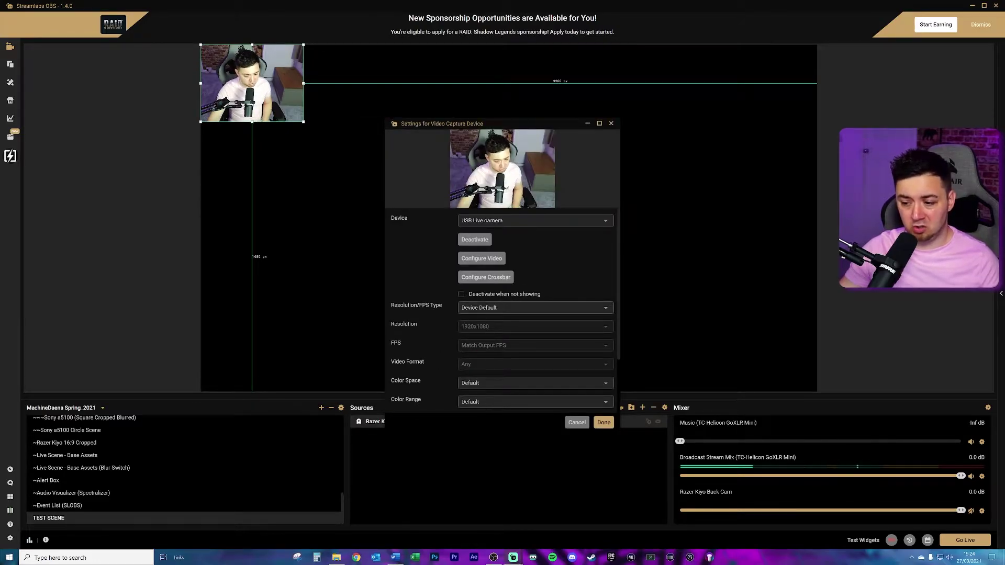
pyautogui.click(610, 124)
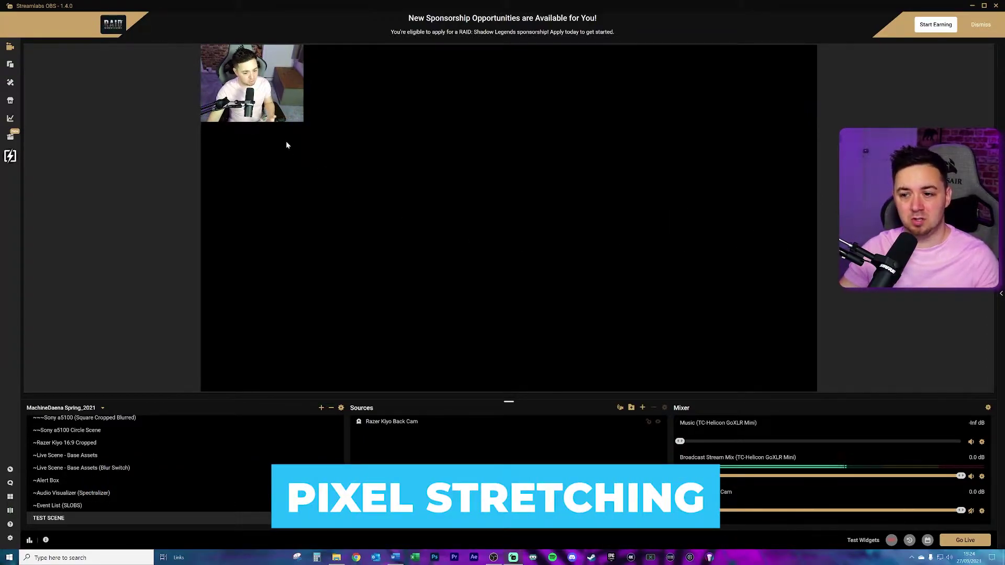
# Try enlarging the webcam source to the full canvas height and stretching it past the canvas width, and reset its transform
pyautogui.click(278, 92)
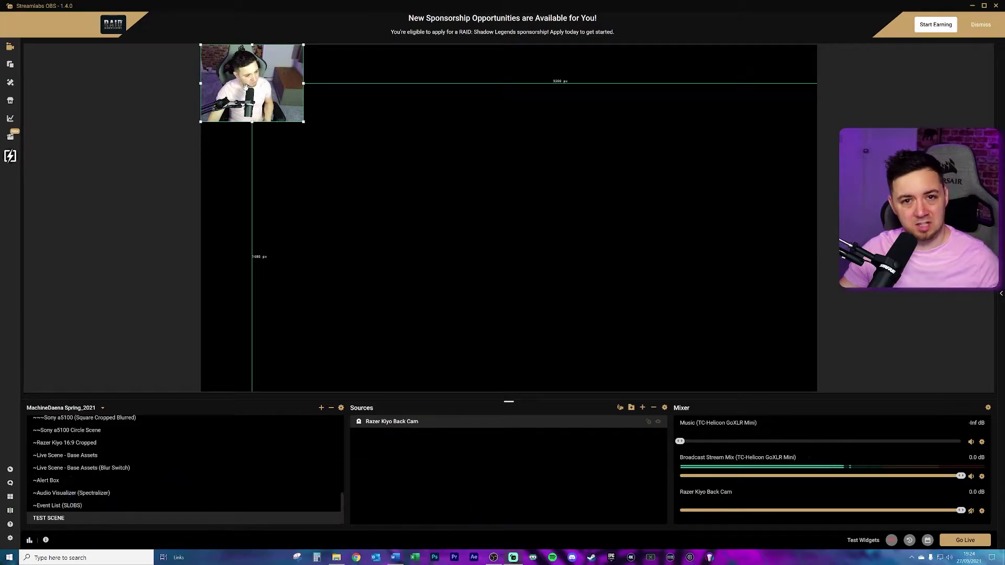
pyautogui.rightClick(420, 423)
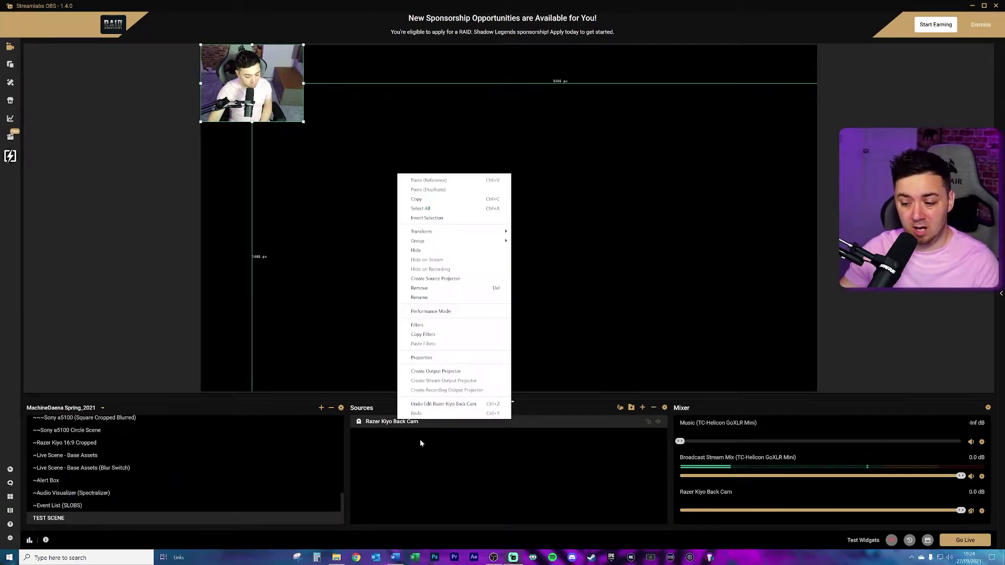
pyautogui.click(429, 368)
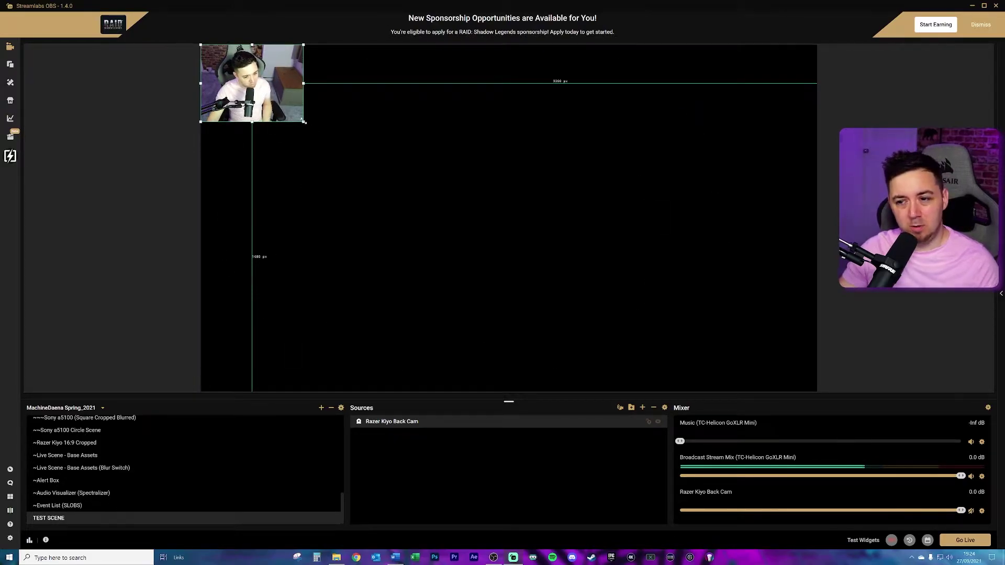
pyautogui.moveTo(304, 121); pyautogui.dragTo(663, 278)
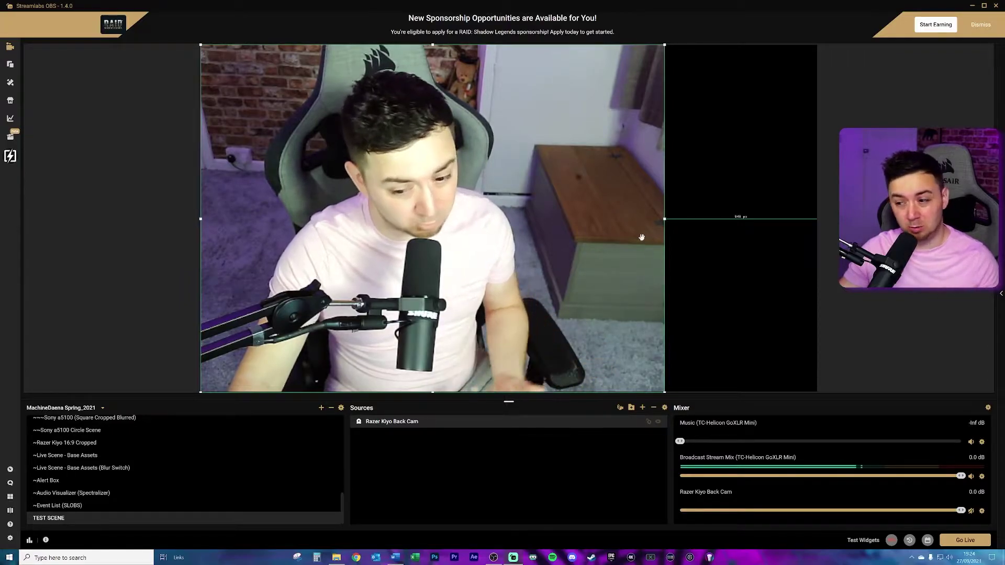
pyautogui.moveTo(665, 219); pyautogui.dragTo(817, 219)
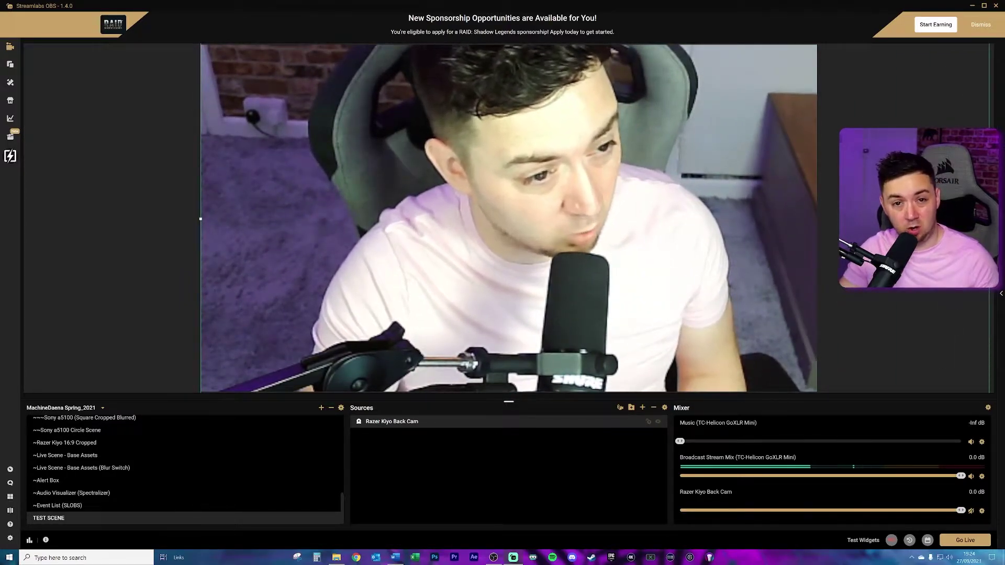
pyautogui.hotkey('ctrl', 'r')
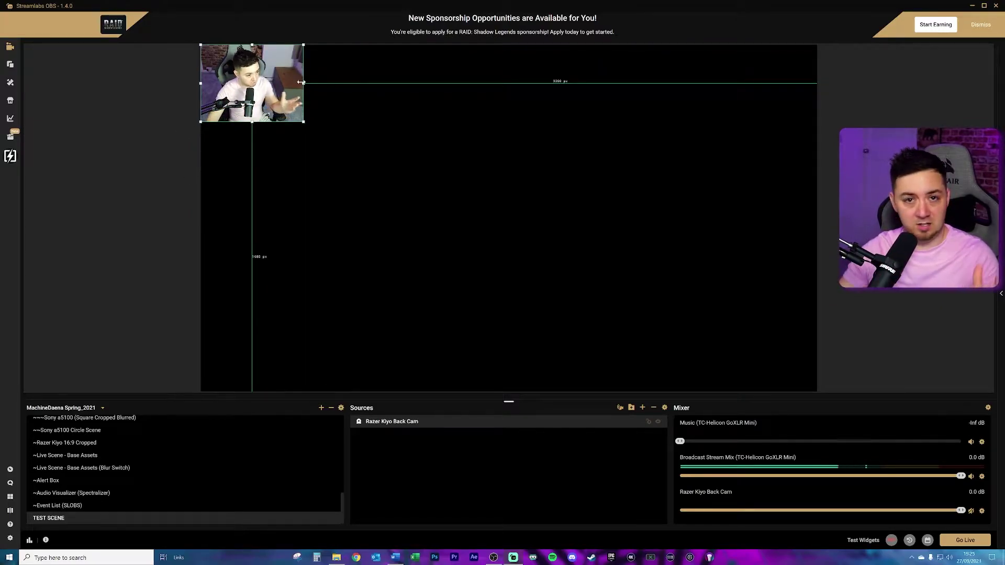
# Try resizing the webcam to span the canvas width and shifting it vertically to reframe, resetting it to its original size
pyautogui.moveTo(304, 82); pyautogui.dragTo(824, 187)
pyautogui.moveTo(692, 229); pyautogui.dragTo(691, 239)
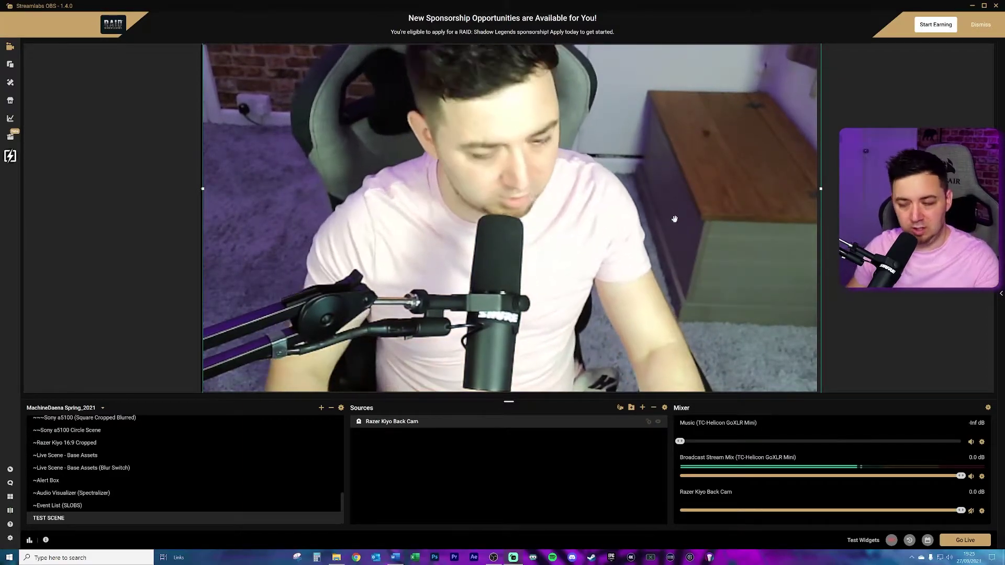
pyautogui.hotkey('ctrl', 'r')
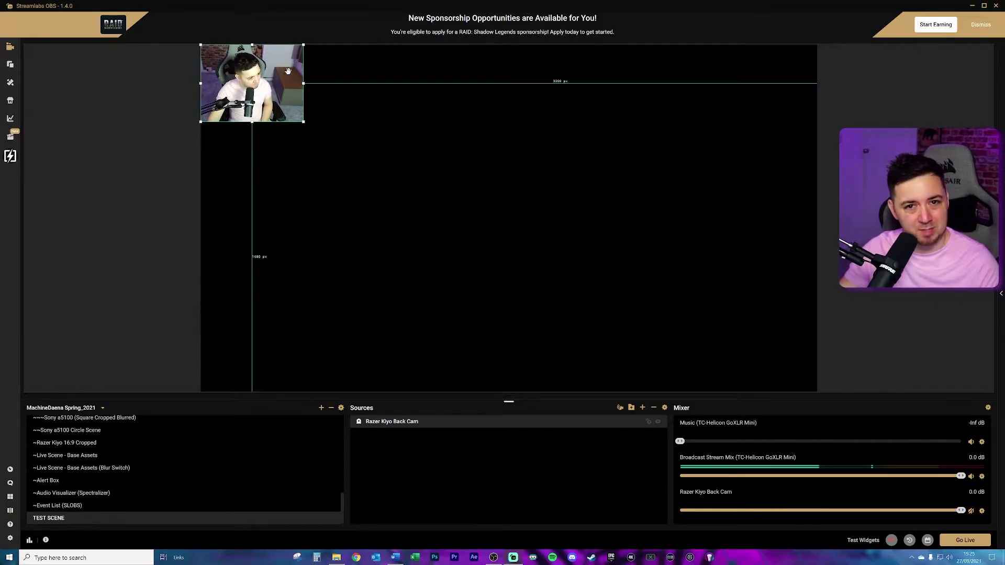
pyautogui.moveTo(304, 121); pyautogui.dragTo(335, 147)
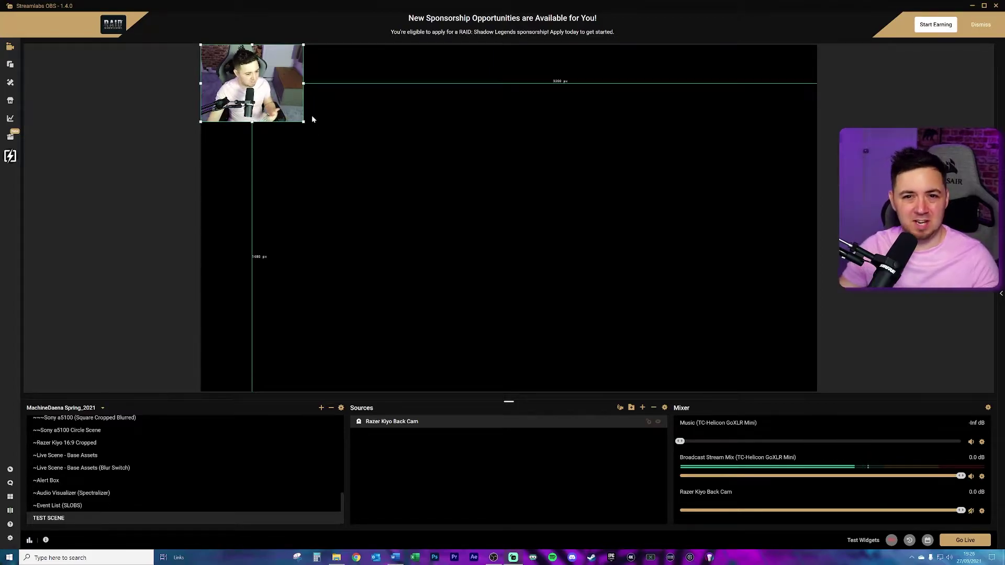
pyautogui.moveTo(303, 83); pyautogui.dragTo(827, 261)
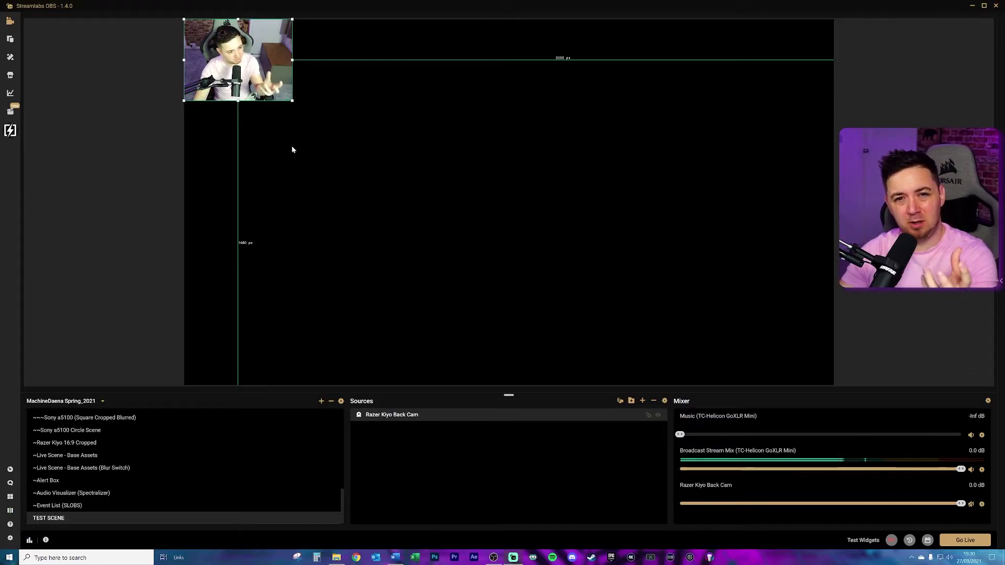
# Try cropping the webcam's bottom edge and enlarging it proportionally, and undo both changes
pyautogui.moveTo(238, 101); pyautogui.dragTo(238, 89)
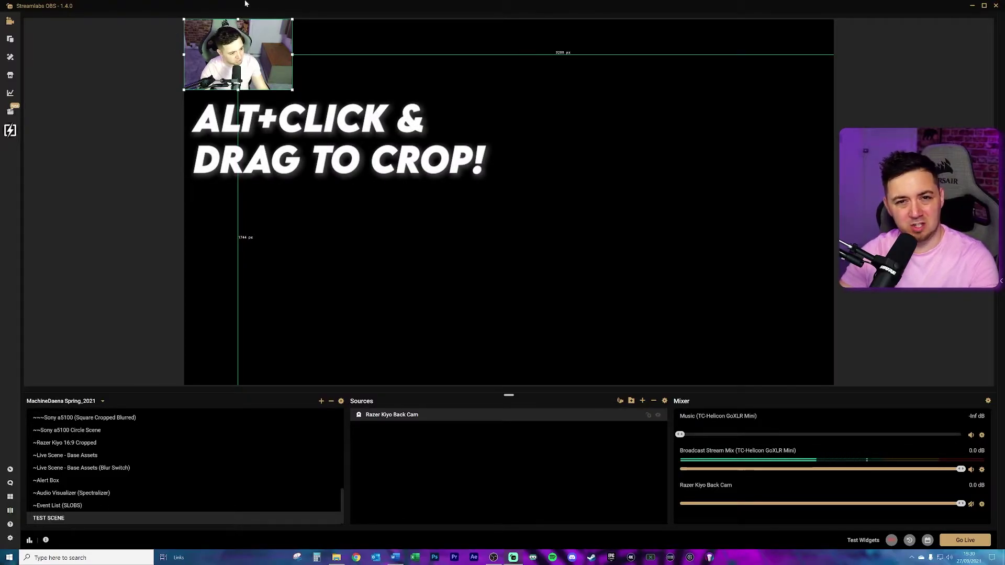
pyautogui.moveTo(292, 89); pyautogui.dragTo(607, 233)
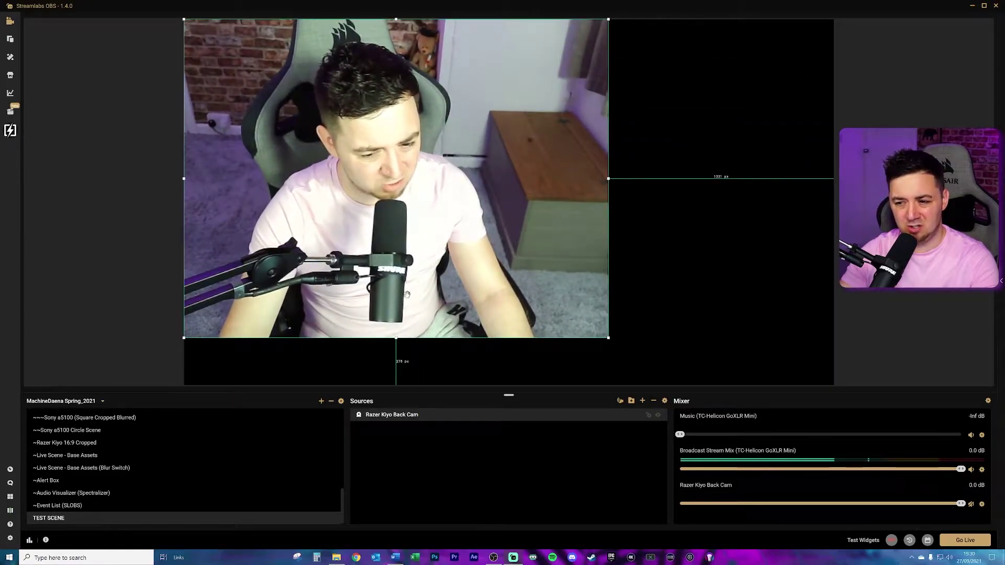
pyautogui.hotkey('ctrl', 'z')
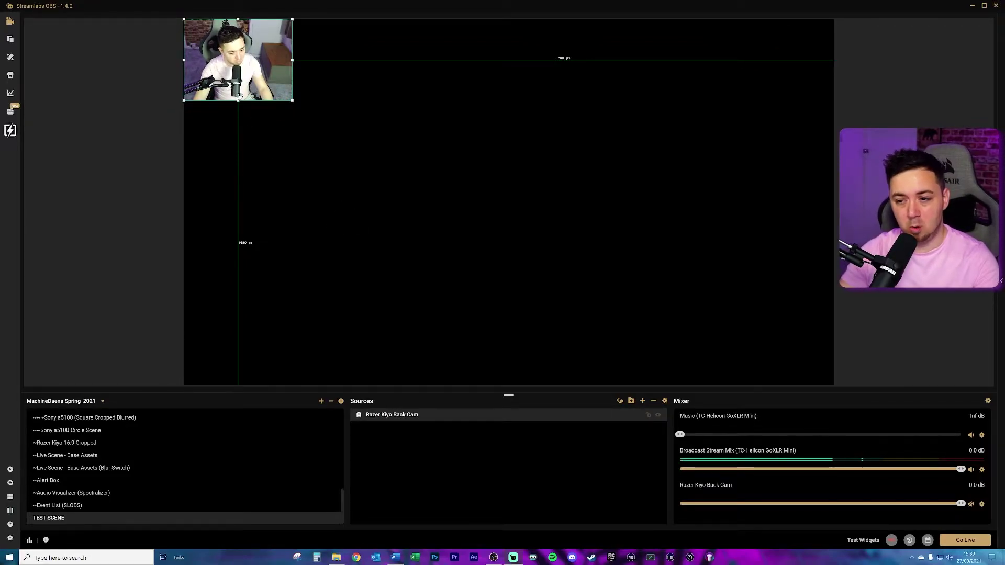
# Try trimming the webcam's bottom edge slightly and scaling it beyond the canvas width, and reset its transform
pyautogui.moveTo(238, 103); pyautogui.dragTo(239, 93)
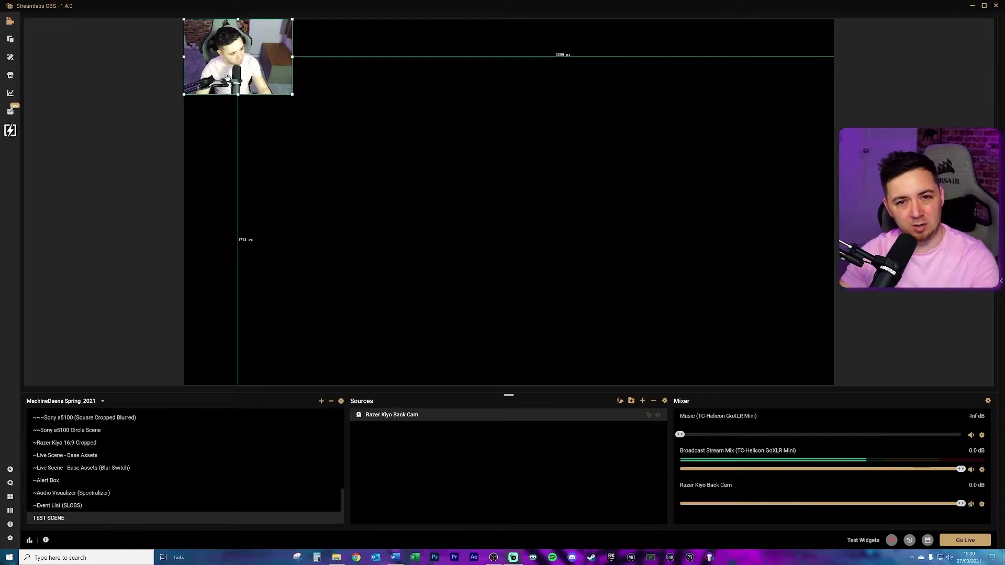
pyautogui.moveTo(292, 57); pyautogui.dragTo(860, 68)
pyautogui.moveTo(660, 223); pyautogui.dragTo(664, 225)
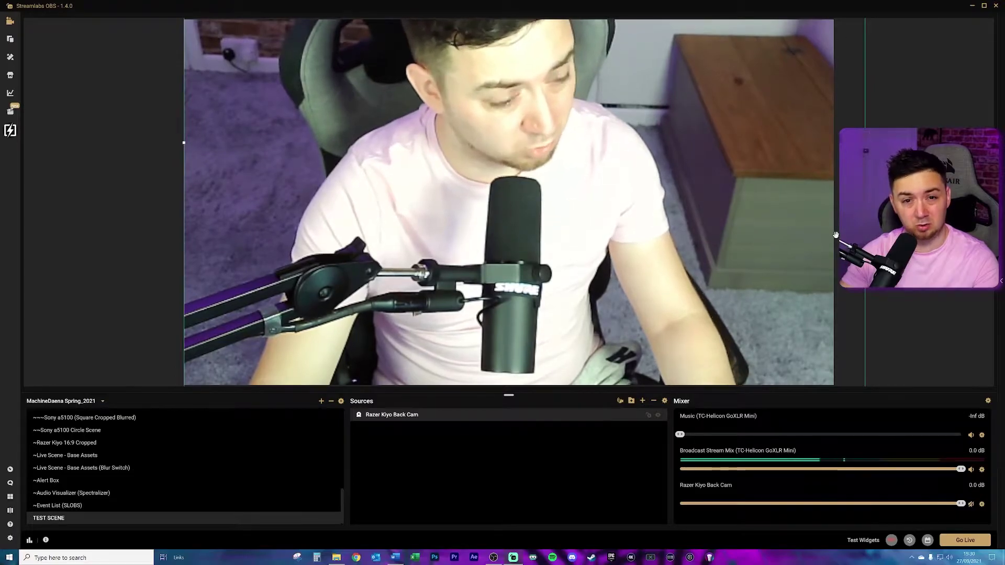
pyautogui.hotkey('ctrl', 'r')
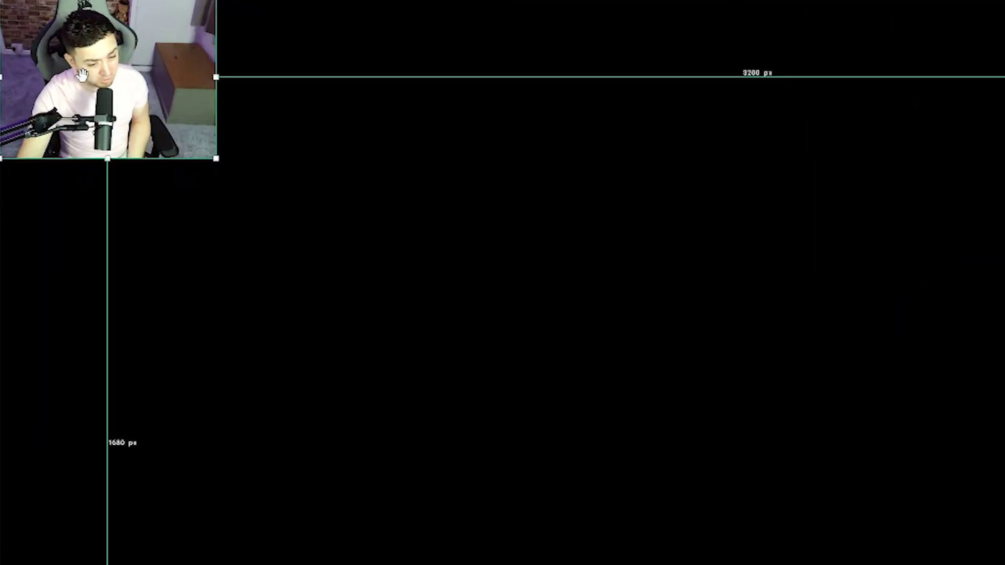
# Fit the webcam source to the screen with its transform options and enlarge it very slightly from its lower-right corner
pyautogui.rightClick(85, 77)
pyautogui.moveTo(227, 202)
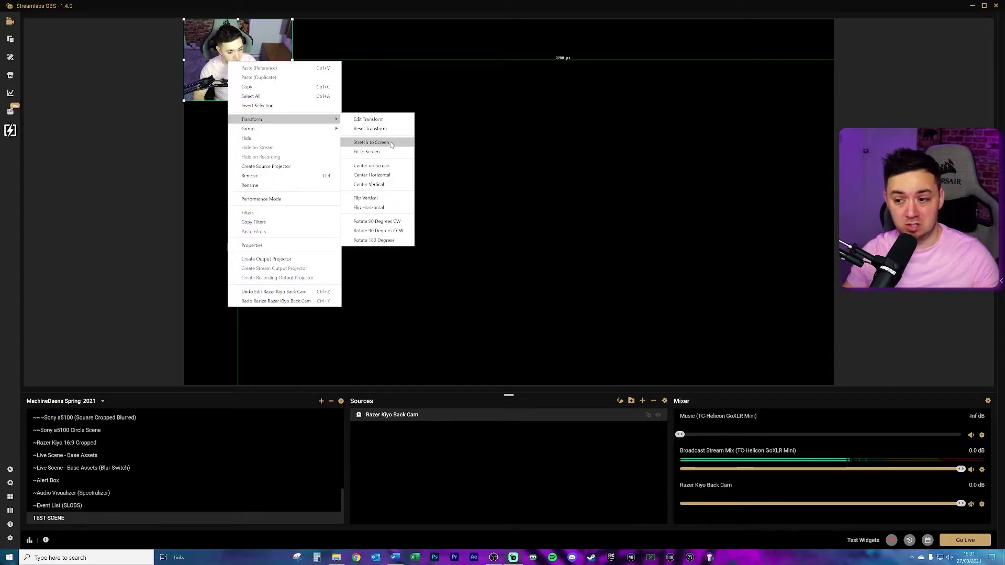
pyautogui.click(384, 152)
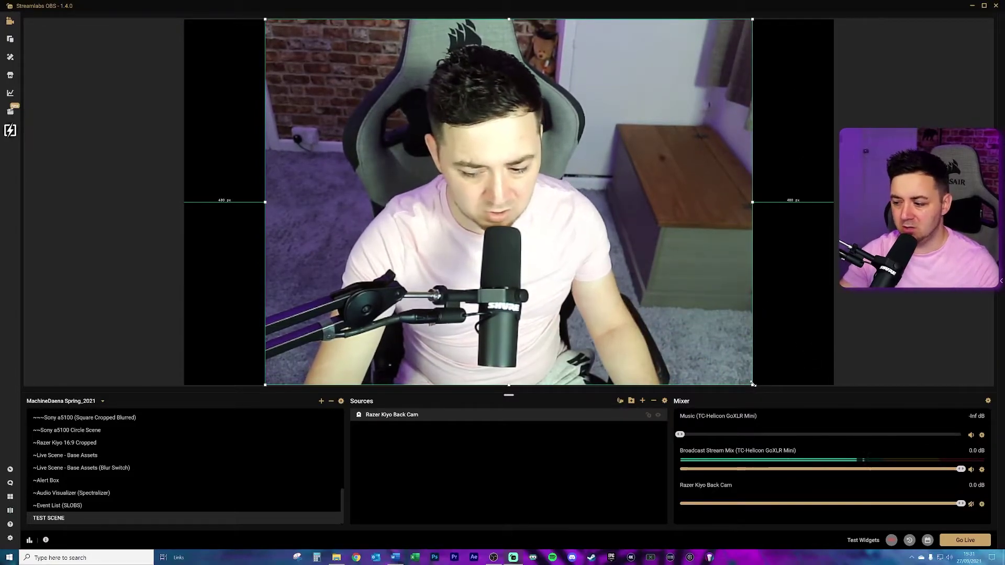
pyautogui.moveTo(756, 387); pyautogui.dragTo(759, 390)
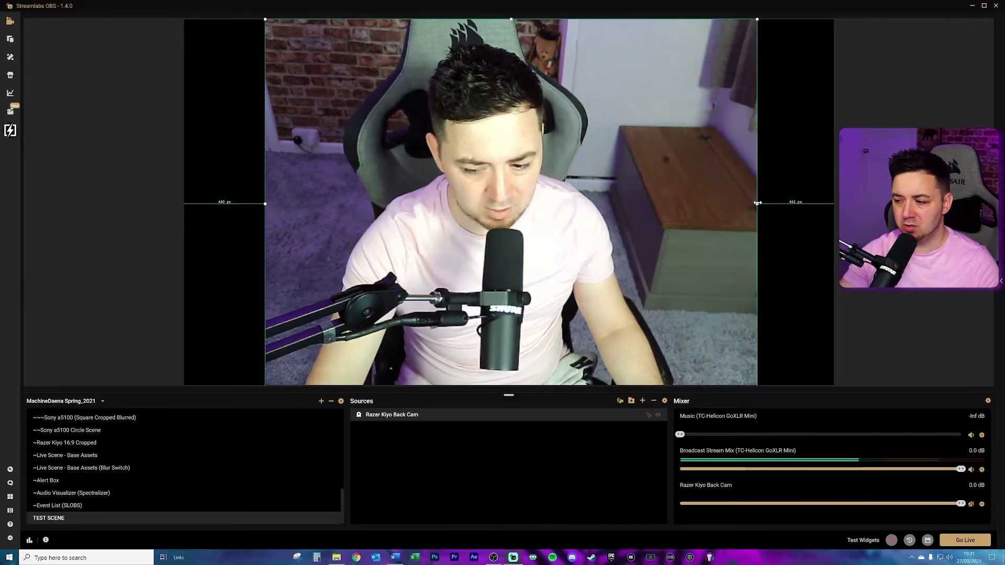
pyautogui.moveTo(758, 204); pyautogui.dragTo(648, 200)
pyautogui.hotkey('ctrl', 'z')
pyautogui.hotkey('ctrl', 'z')
# Crop off the webcam's bottom edge and align the picture with the canvas's upper-left corner
pyautogui.moveTo(528, 214); pyautogui.dragTo(462, 216)
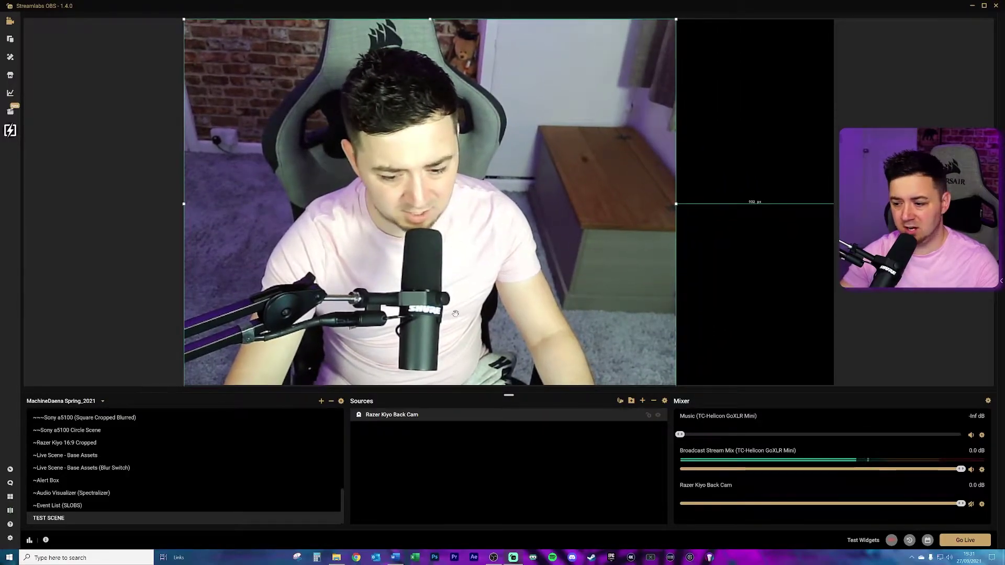
pyautogui.moveTo(429, 386); pyautogui.dragTo(429, 331)
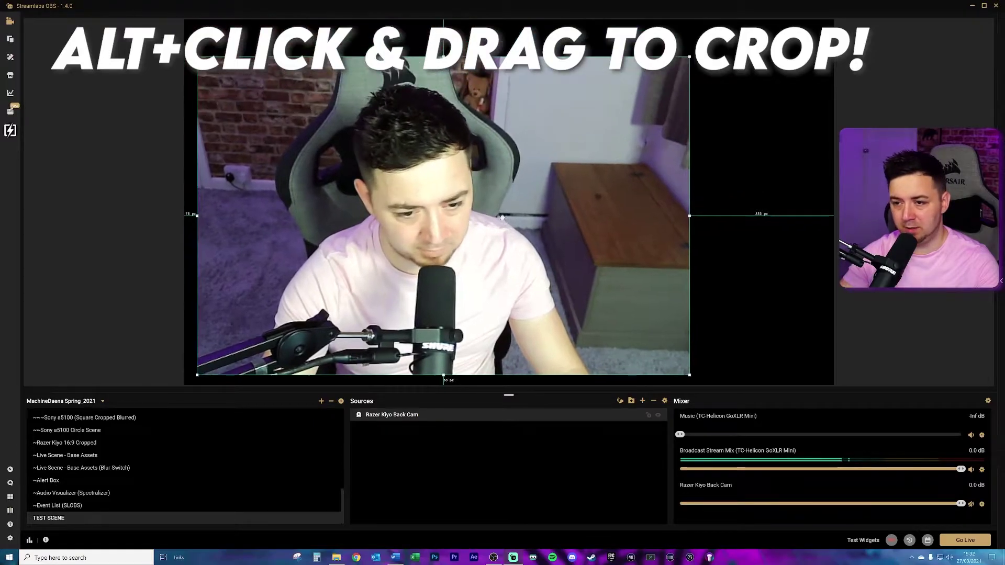
pyautogui.moveTo(502, 217); pyautogui.dragTo(492, 182)
# Enlarge the cropped webcam to fill the entire canvas, trimming a little more off its bottom edge
pyautogui.moveTo(678, 180); pyautogui.dragTo(818, 215)
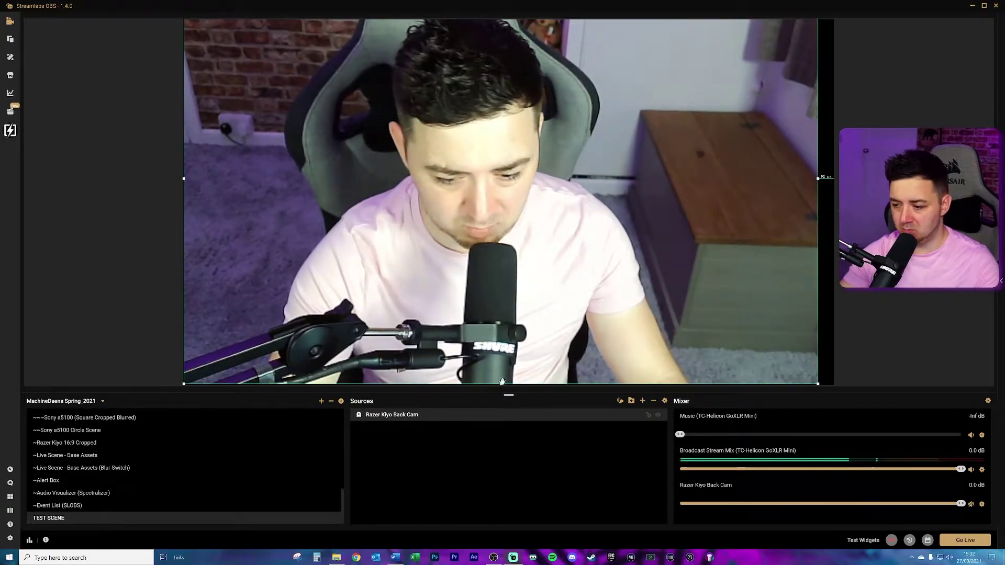
pyautogui.moveTo(500, 383); pyautogui.dragTo(501, 379)
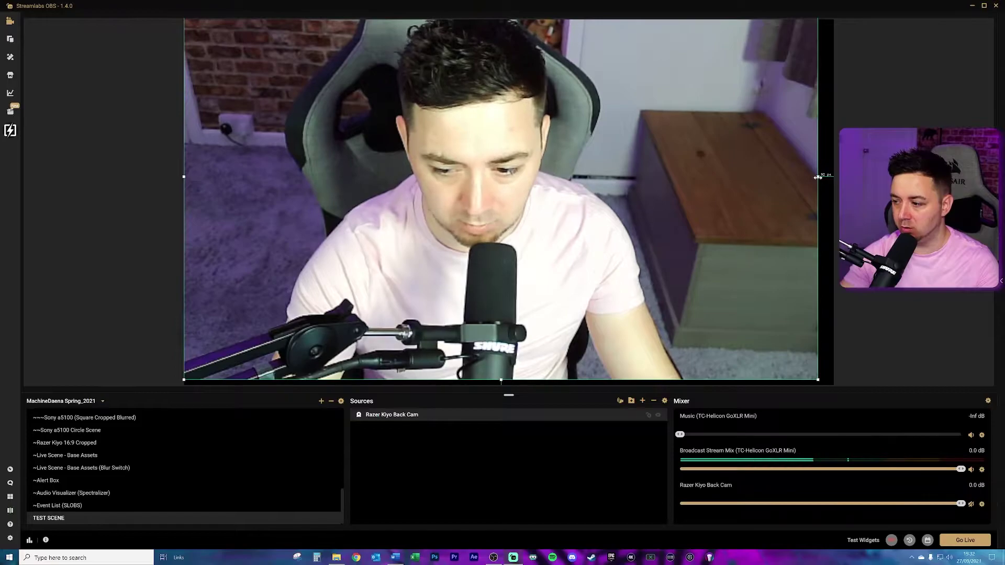
pyautogui.moveTo(817, 177); pyautogui.dragTo(833, 177)
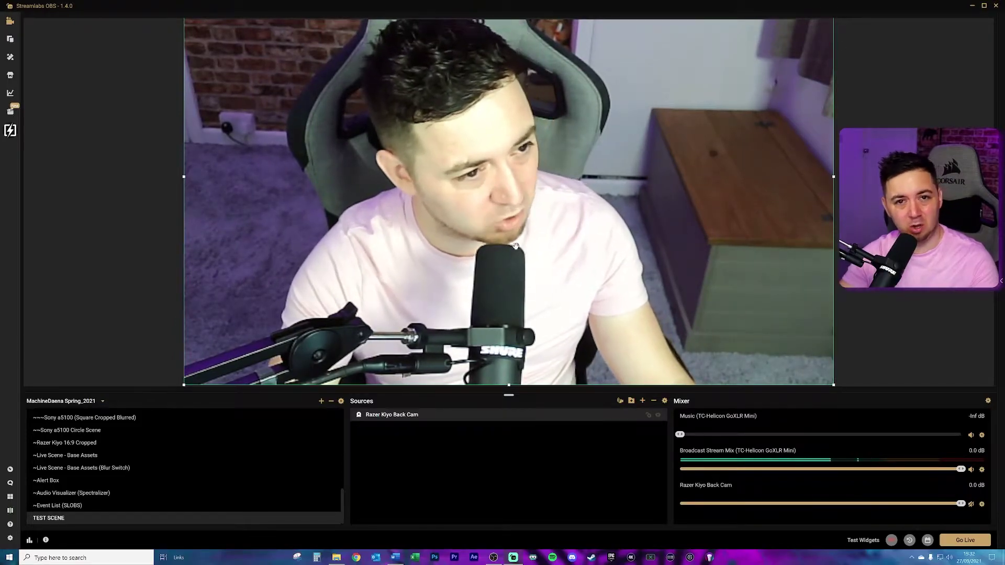
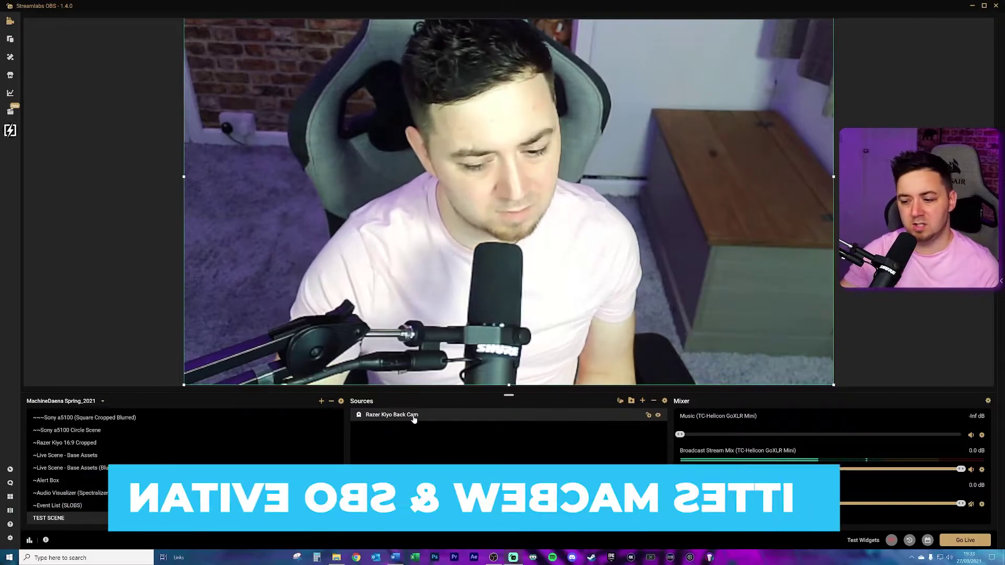
# Set the Razer Kiyo Back Cam's Color Space to 709 and its Color Range to Partial in the device properties
pyautogui.rightClick(413, 415)
pyautogui.click(438, 354)
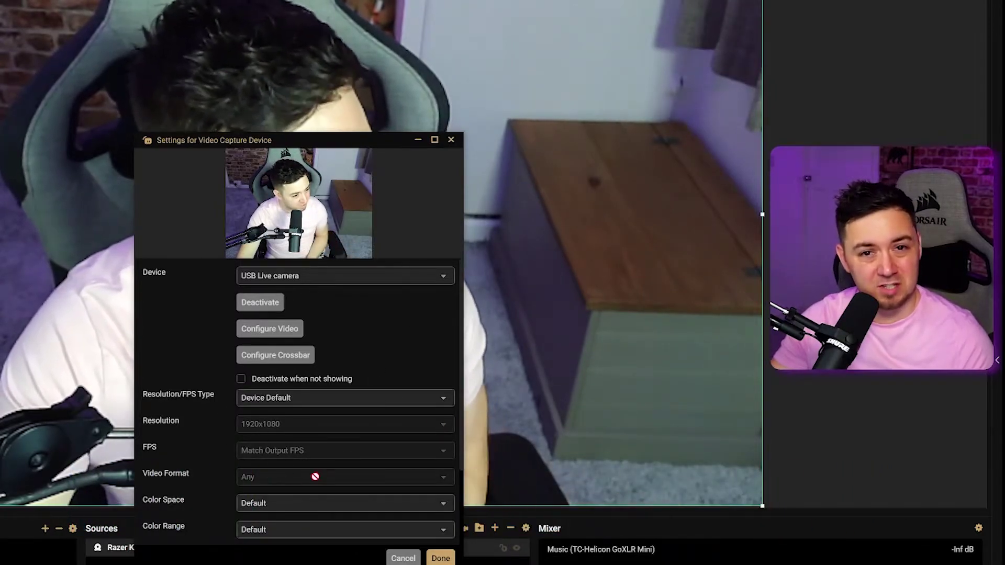
pyautogui.scroll(-2, 278, 331)
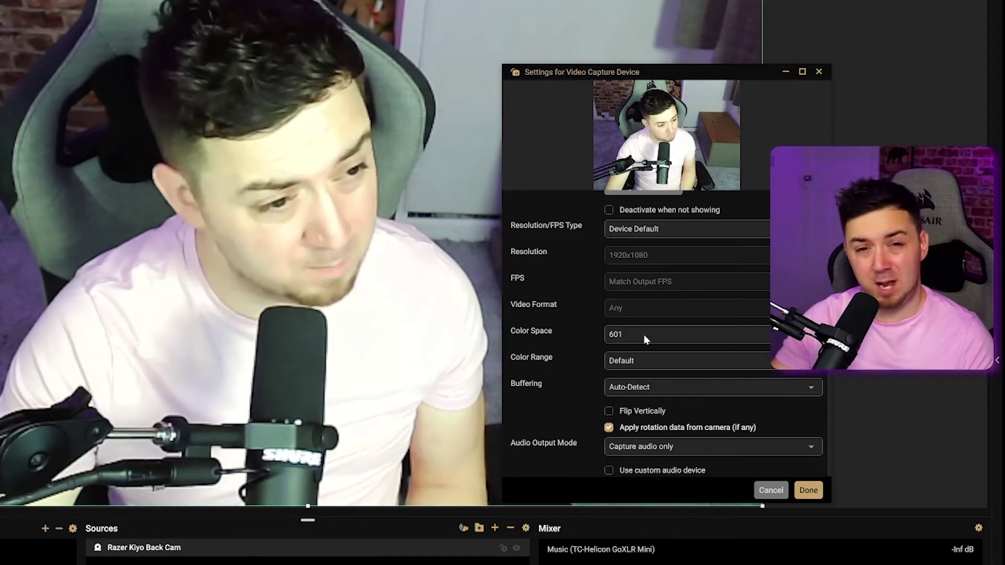
pyautogui.click(643, 333)
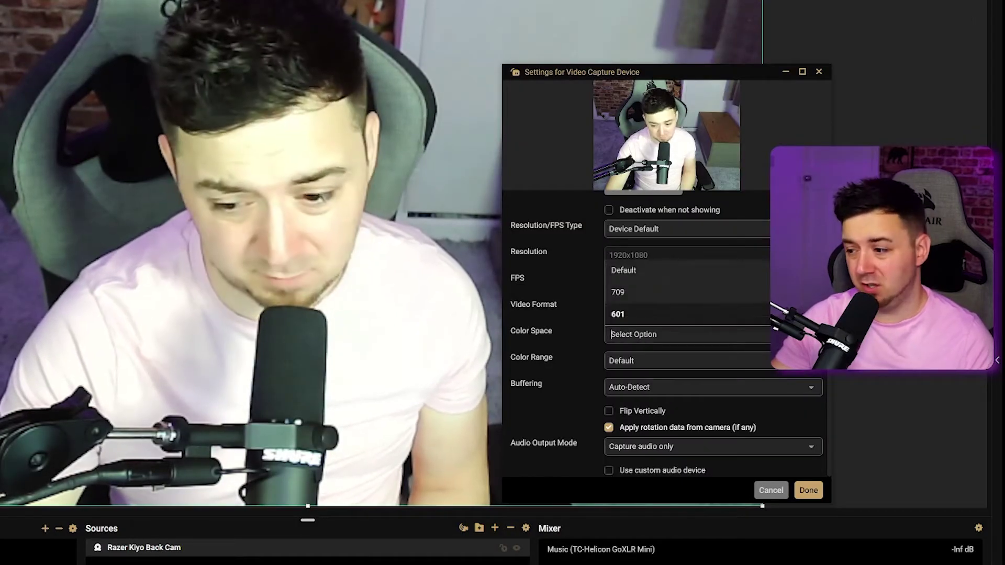
pyautogui.click(621, 293)
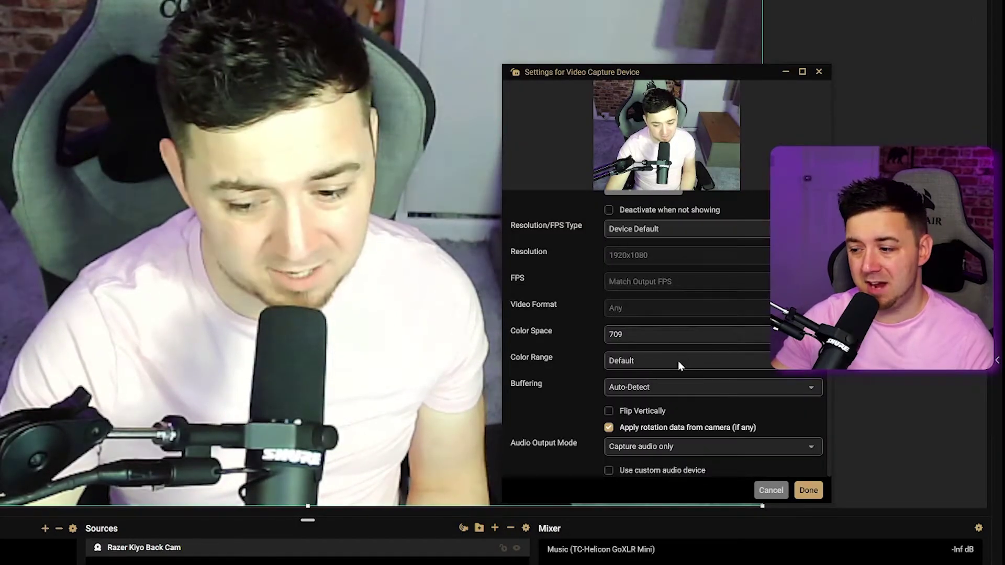
pyautogui.scroll(-1, 678, 360)
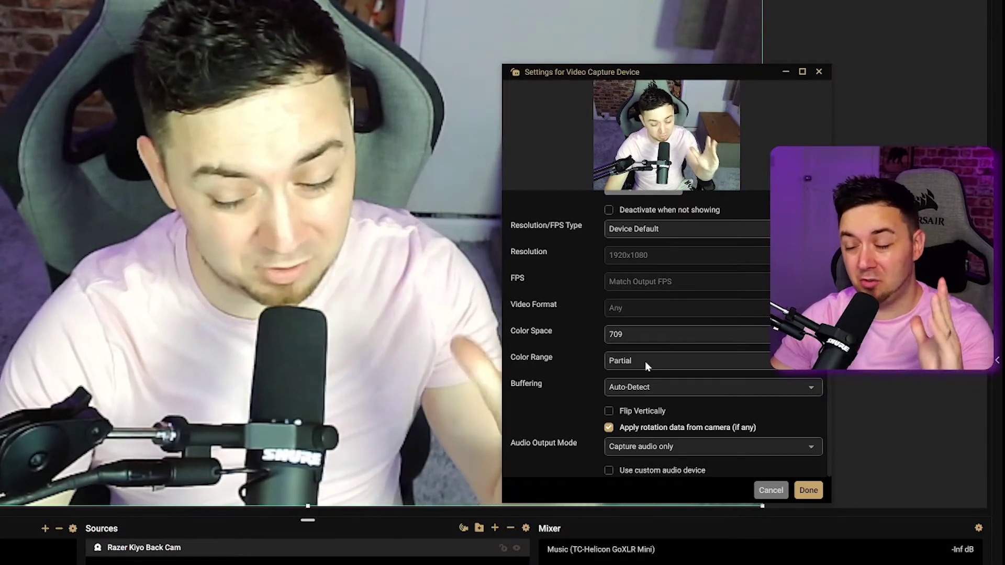
# Set the Razer Kiyo Back Cam's Color Range to Full and open the camera's native video configuration
pyautogui.click(645, 361)
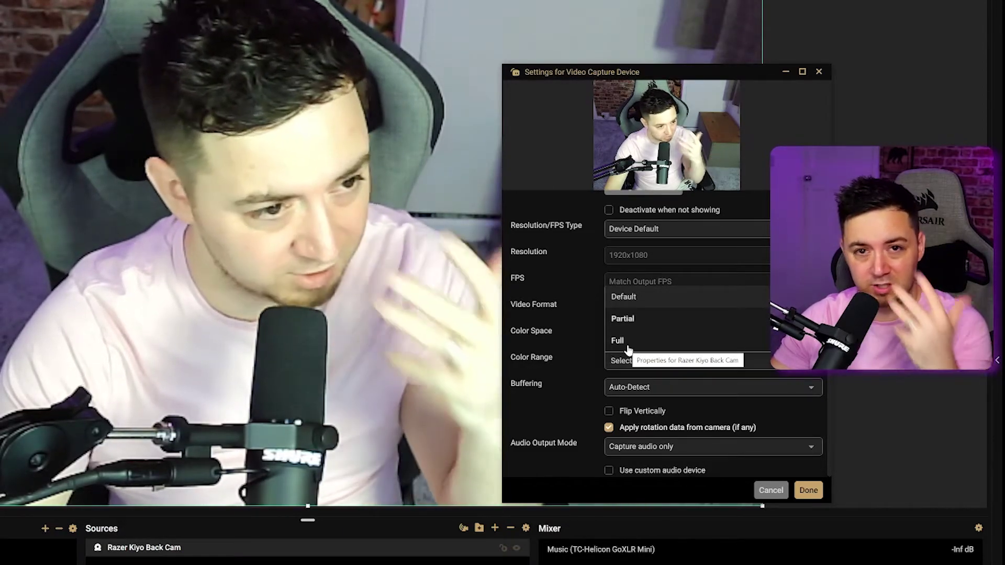
pyautogui.click(627, 345)
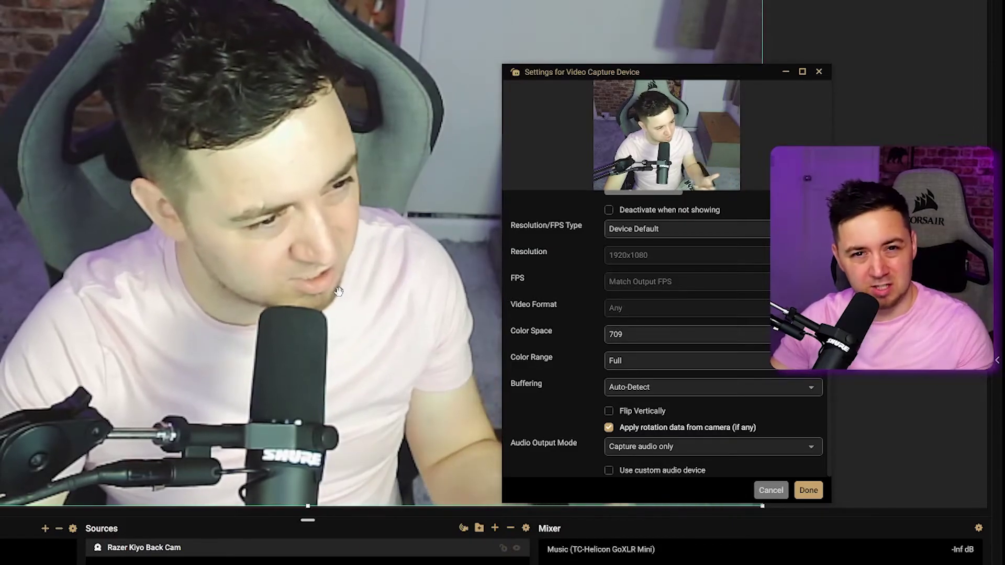
pyautogui.scroll(3, 695, 271)
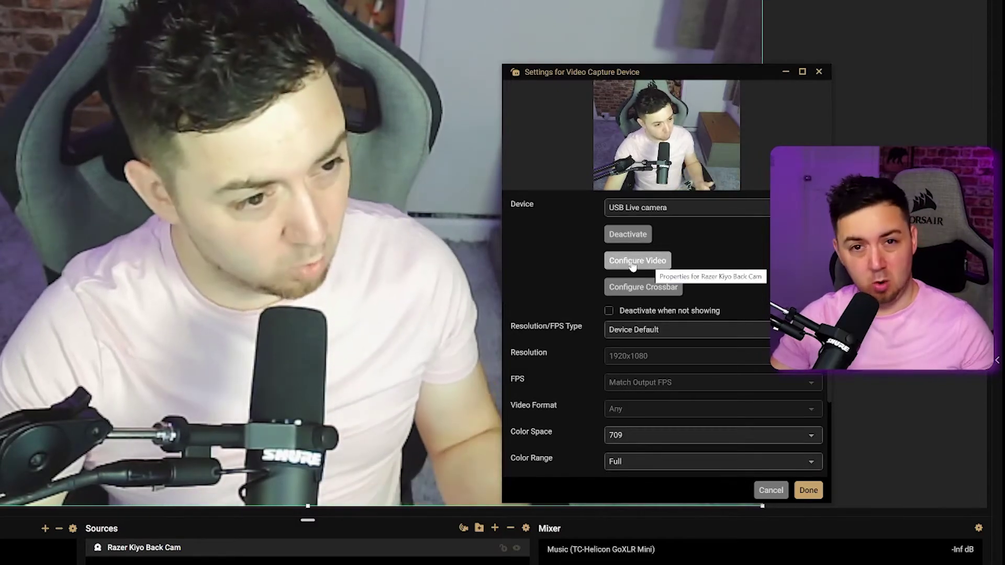
pyautogui.click(646, 271)
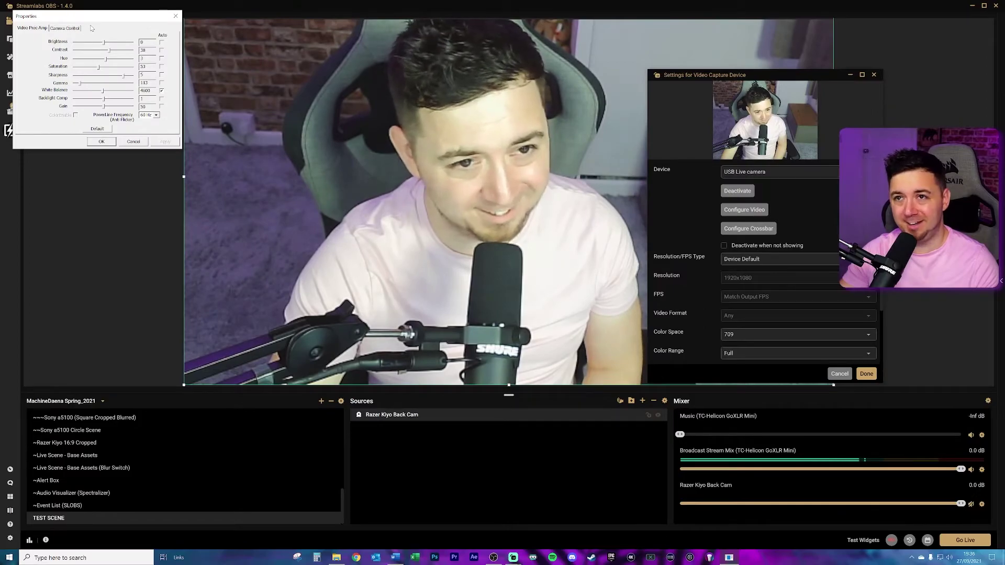
pyautogui.moveTo(79, 14); pyautogui.dragTo(169, 145)
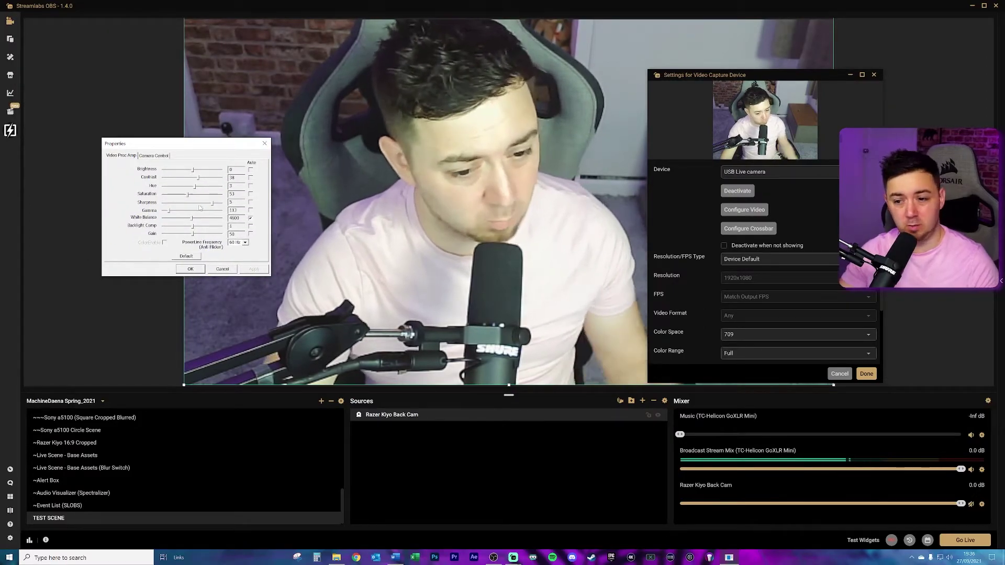
# Set the camera's native Brightness to -24 and Contrast to 21
pyautogui.click(193, 170)
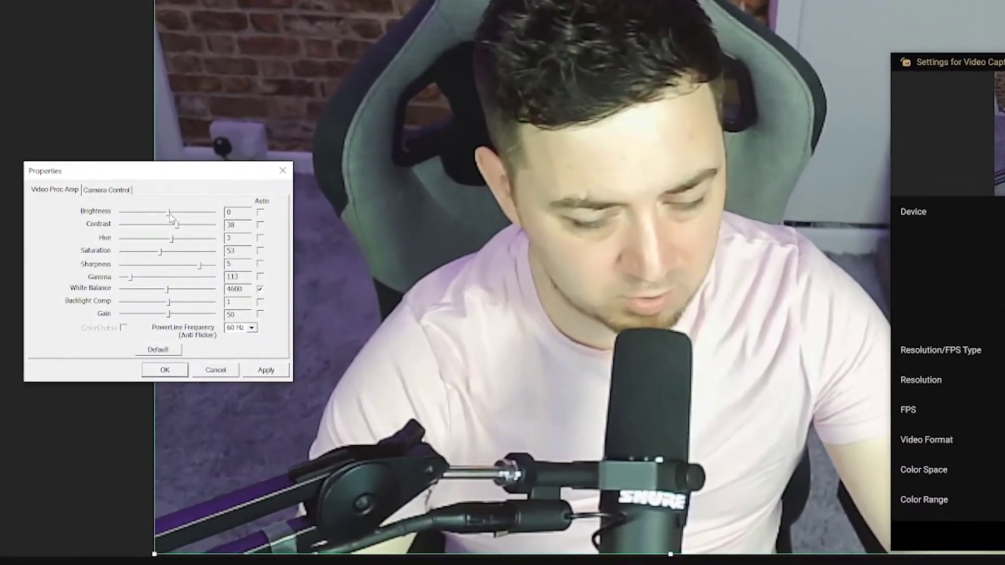
pyautogui.moveTo(170, 215); pyautogui.dragTo(147, 220)
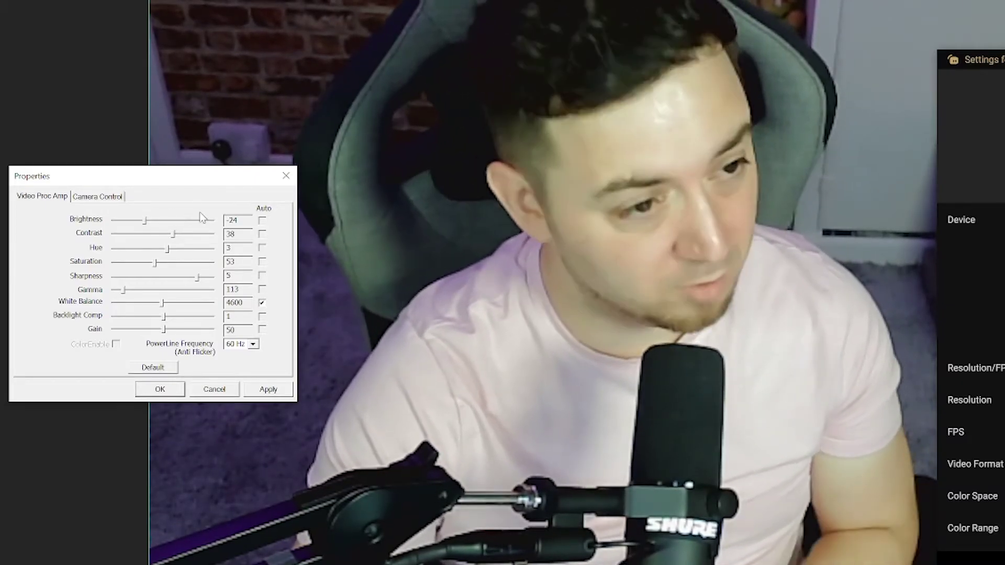
pyautogui.moveTo(173, 233); pyautogui.dragTo(150, 233)
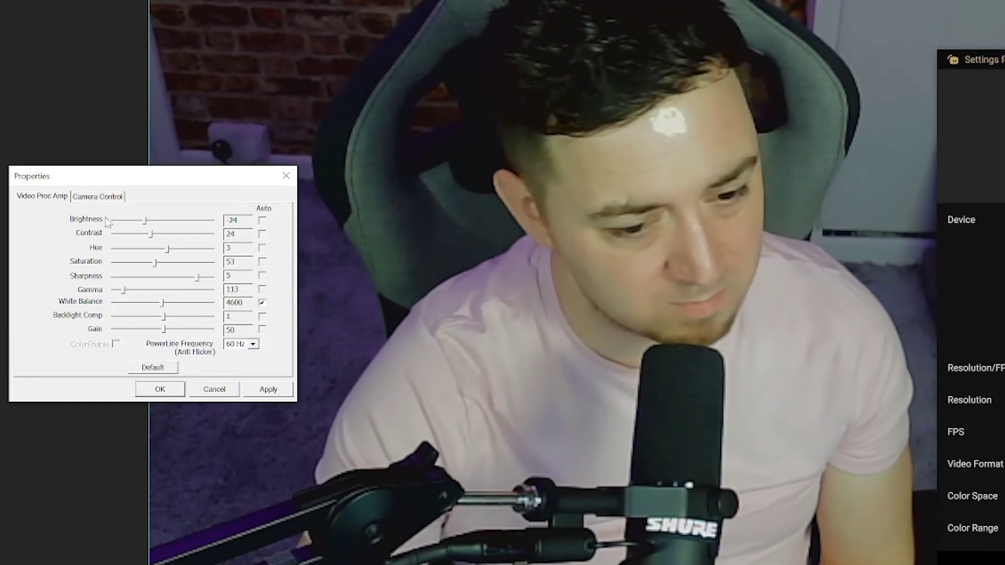
pyautogui.moveTo(162, 234); pyautogui.dragTo(123, 234)
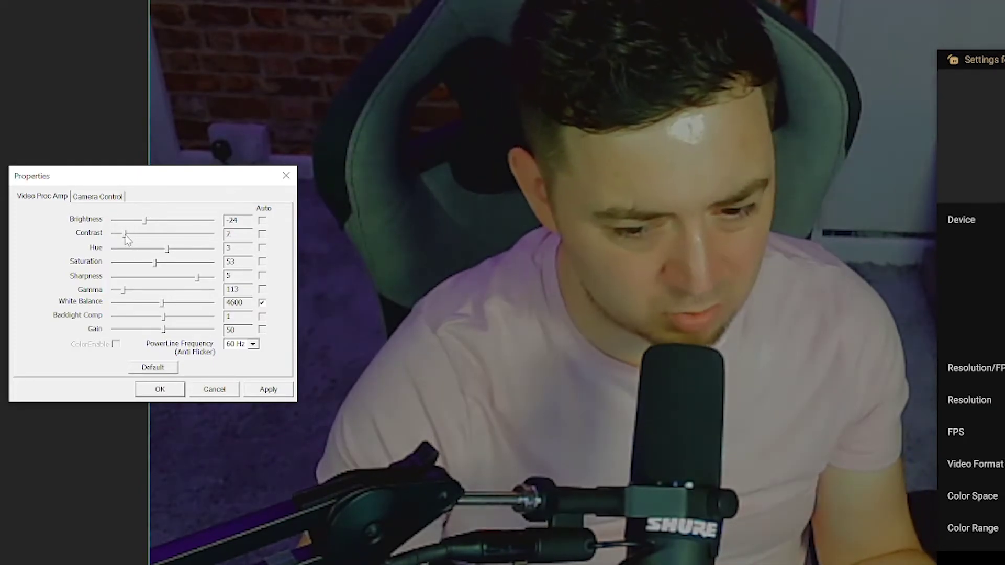
pyautogui.moveTo(126, 238); pyautogui.dragTo(147, 237)
# Test a strong Hue shift, settle the camera's Hue at 1, and set its Saturation to 71
pyautogui.moveTo(169, 249); pyautogui.dragTo(209, 258)
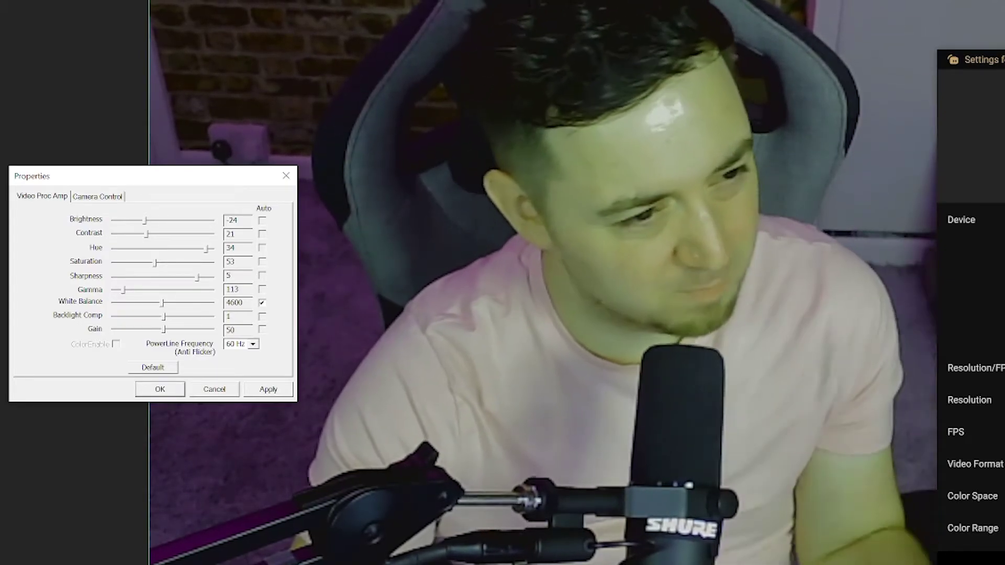
pyautogui.doubleClick(238, 247)
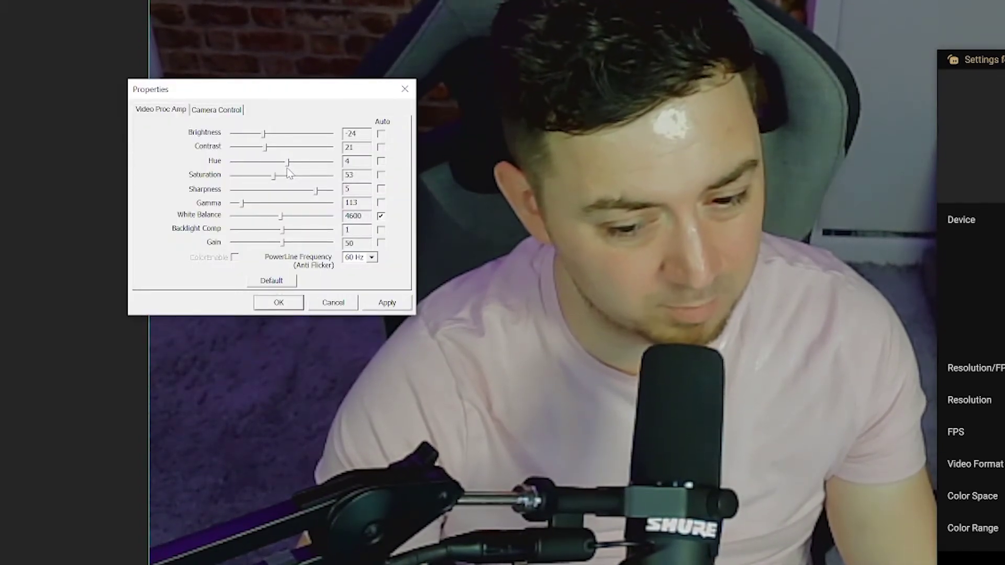
pyautogui.moveTo(287, 169); pyautogui.dragTo(284, 179)
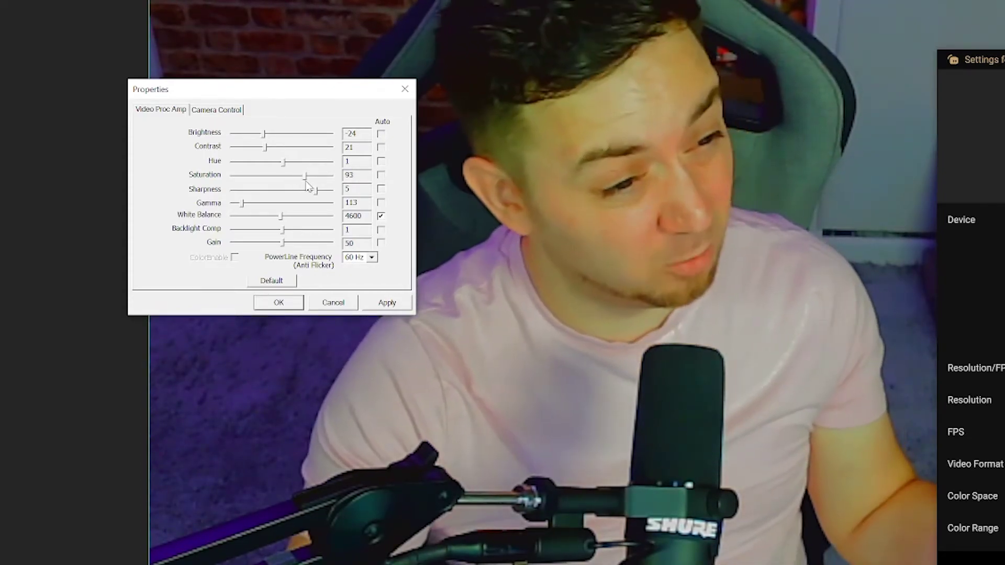
pyautogui.moveTo(309, 180); pyautogui.dragTo(293, 185)
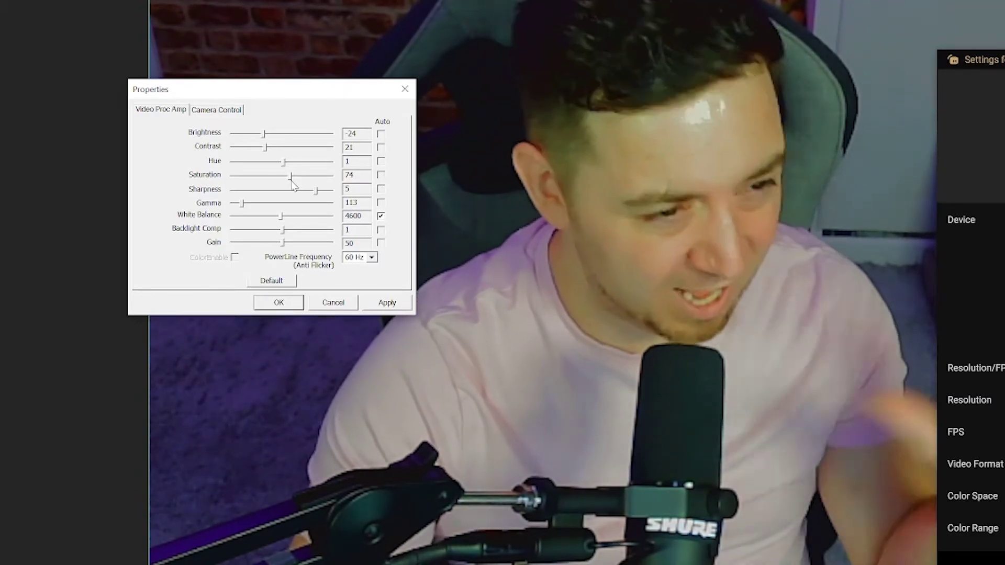
pyautogui.moveTo(292, 181); pyautogui.dragTo(291, 184)
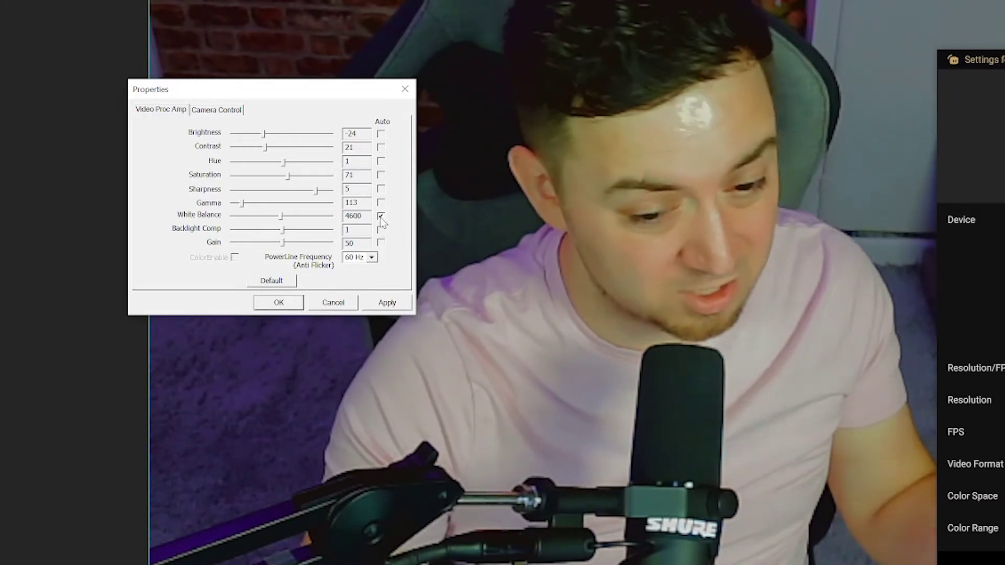
# Try a lower manual White Balance for the camera with its automatic mode turned off
pyautogui.click(380, 216)
pyautogui.moveTo(281, 216); pyautogui.dragTo(238, 221)
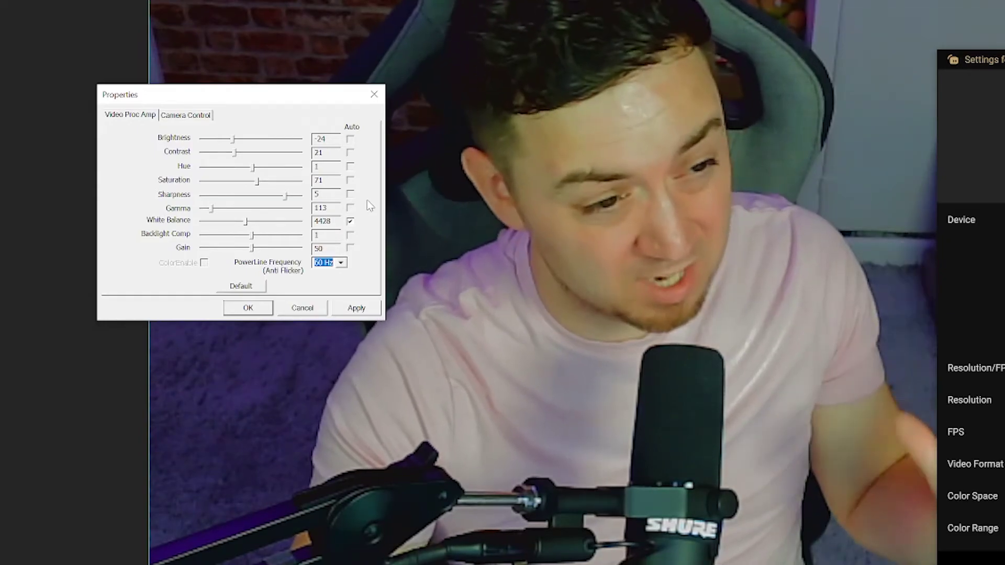
pyautogui.click(255, 290)
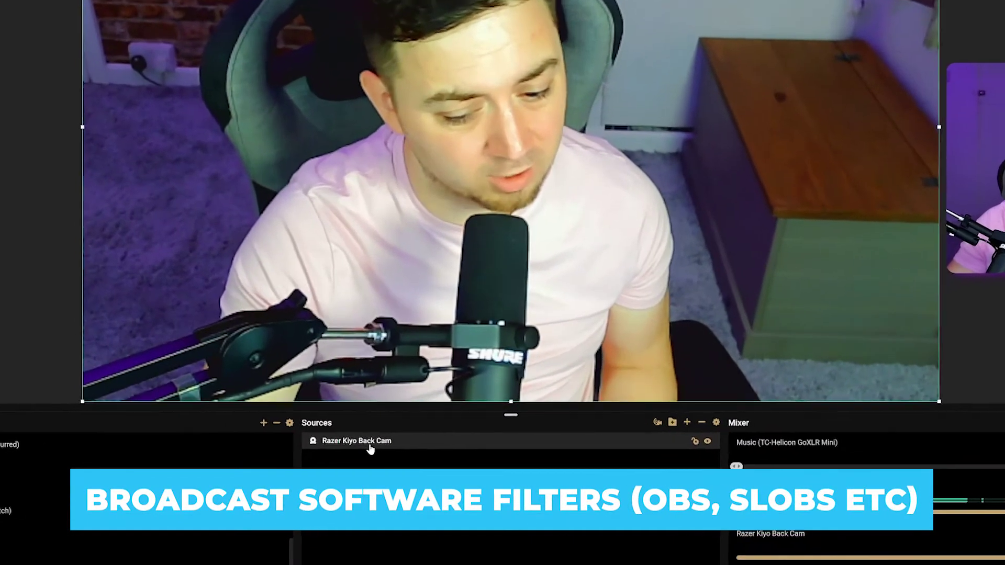
# Add a Sharpen filter to the Razer Kiyo Back Cam source
pyautogui.rightClick(401, 417)
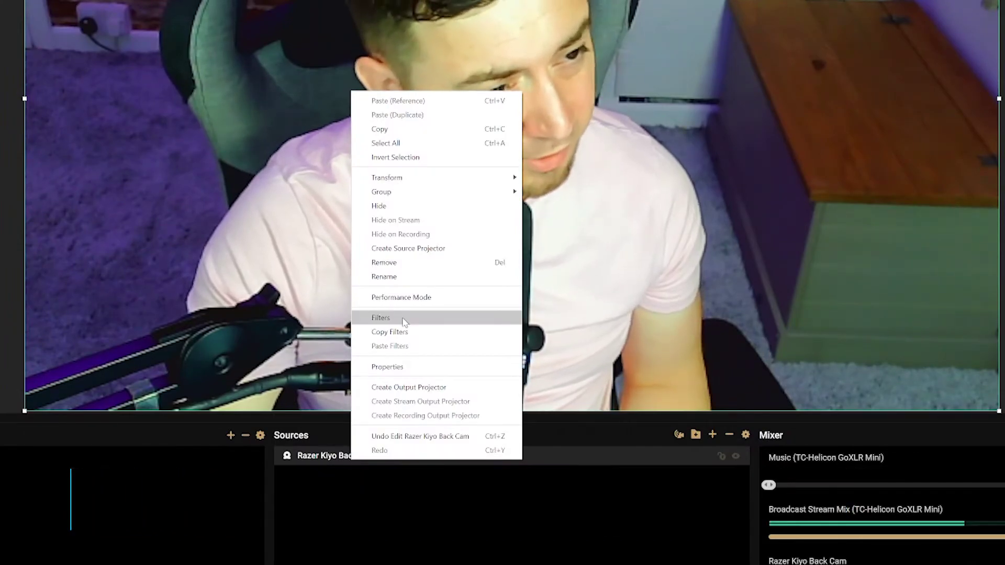
pyautogui.click(387, 318)
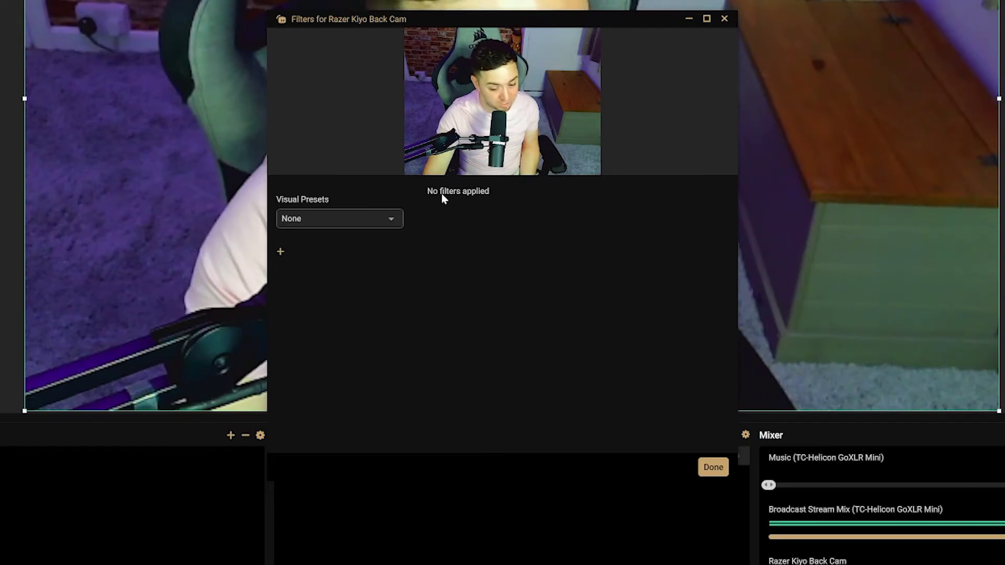
pyautogui.click(280, 254)
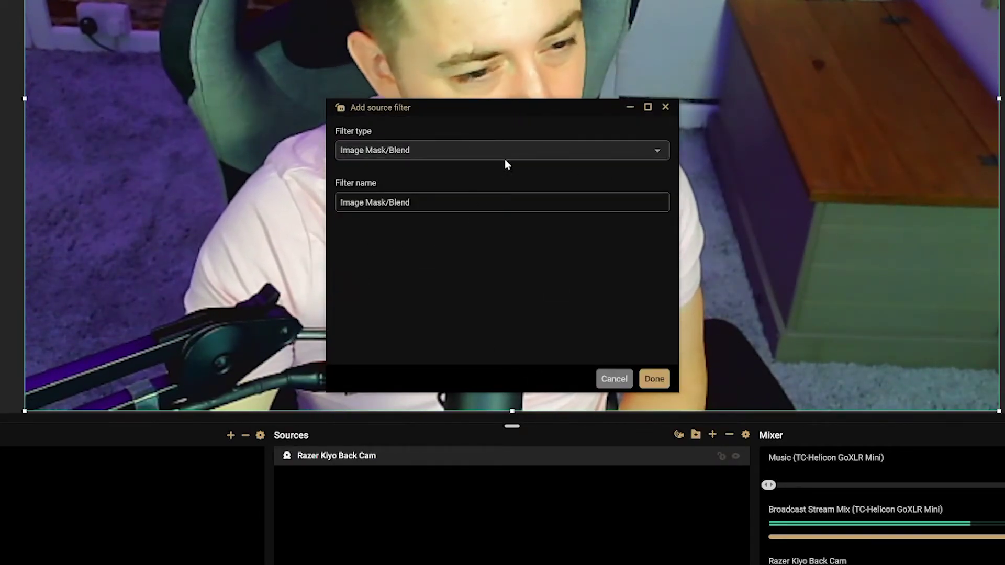
pyautogui.click(526, 150)
pyautogui.scroll(-2, 376, 311)
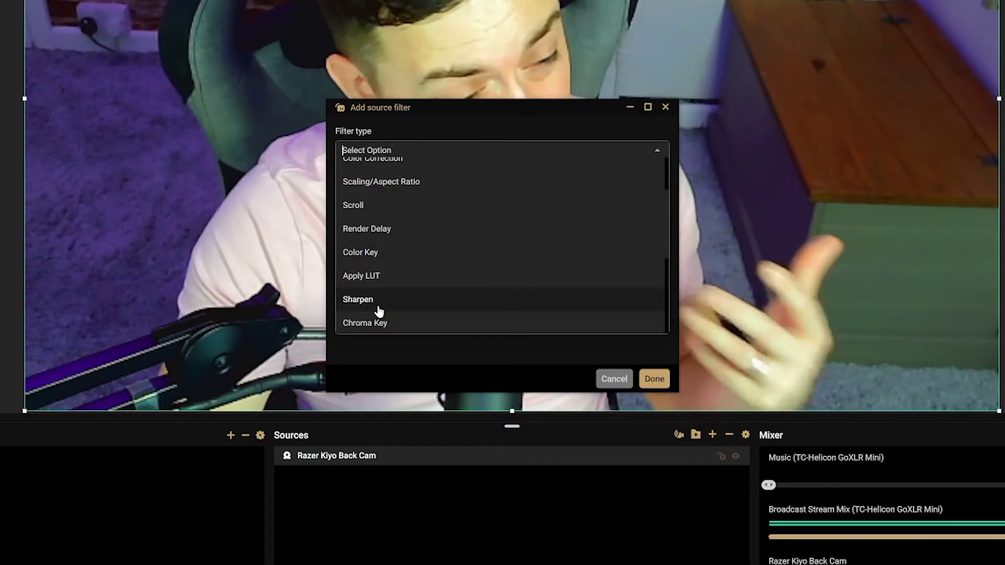
pyautogui.click(379, 300)
pyautogui.click(654, 378)
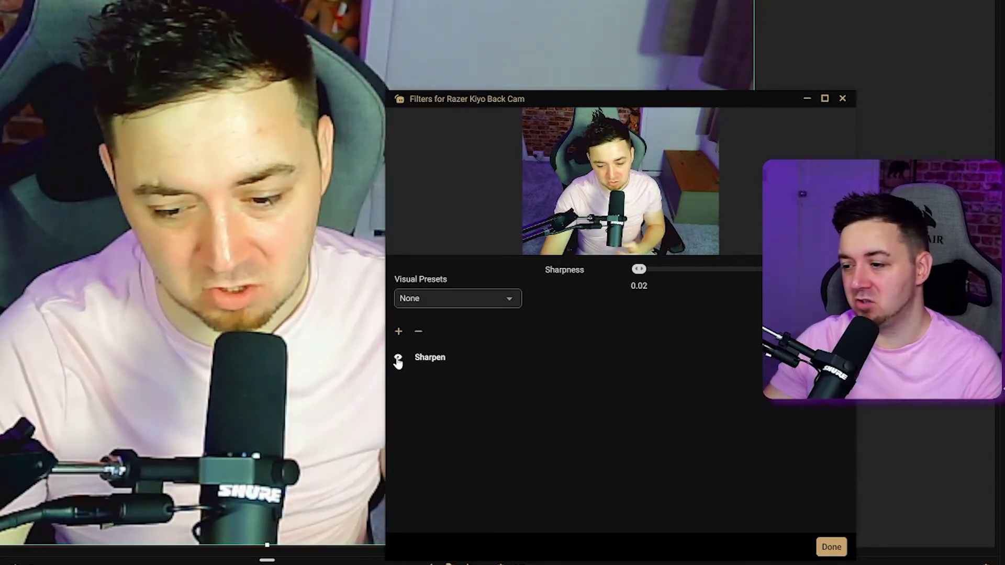
# Add a Color Correction filter to the webcam and set its Saturation to 0.2
pyautogui.click(398, 331)
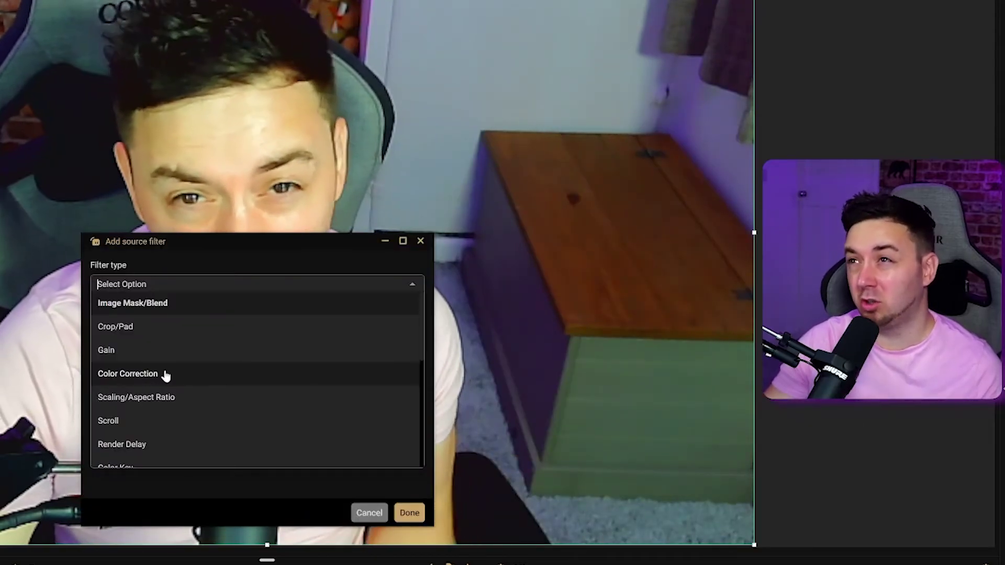
pyautogui.click(164, 376)
pyautogui.click(411, 515)
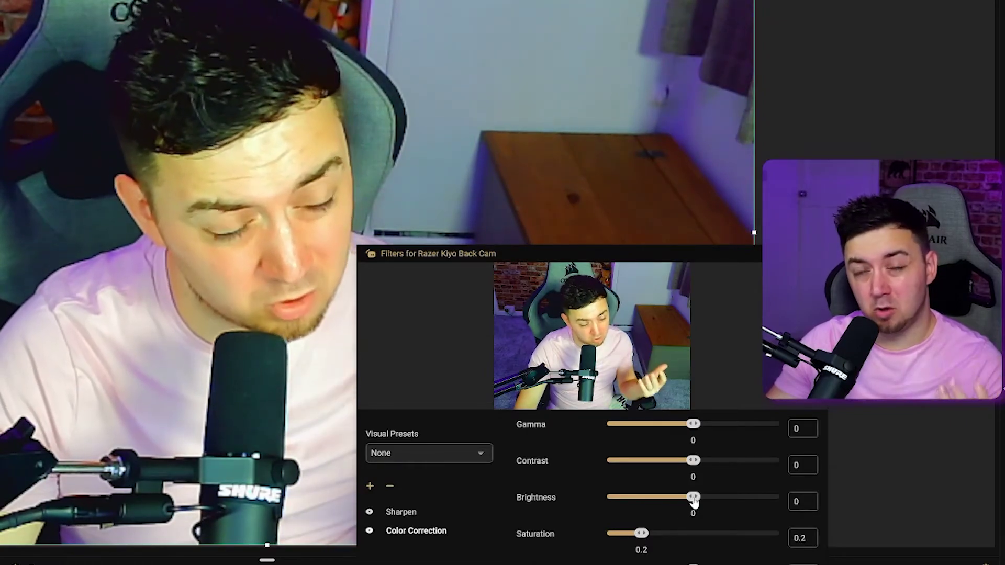
# Set the Color Correction filter's Brightness to -0.1 and its Hue Shift to 7
pyautogui.moveTo(693, 501); pyautogui.dragTo(684, 499)
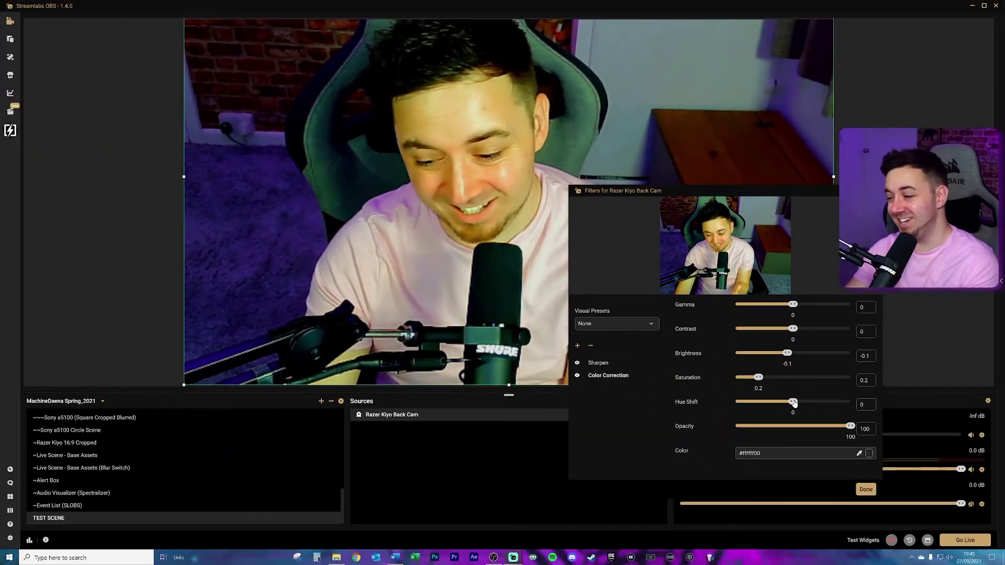
pyautogui.moveTo(794, 403); pyautogui.dragTo(827, 403)
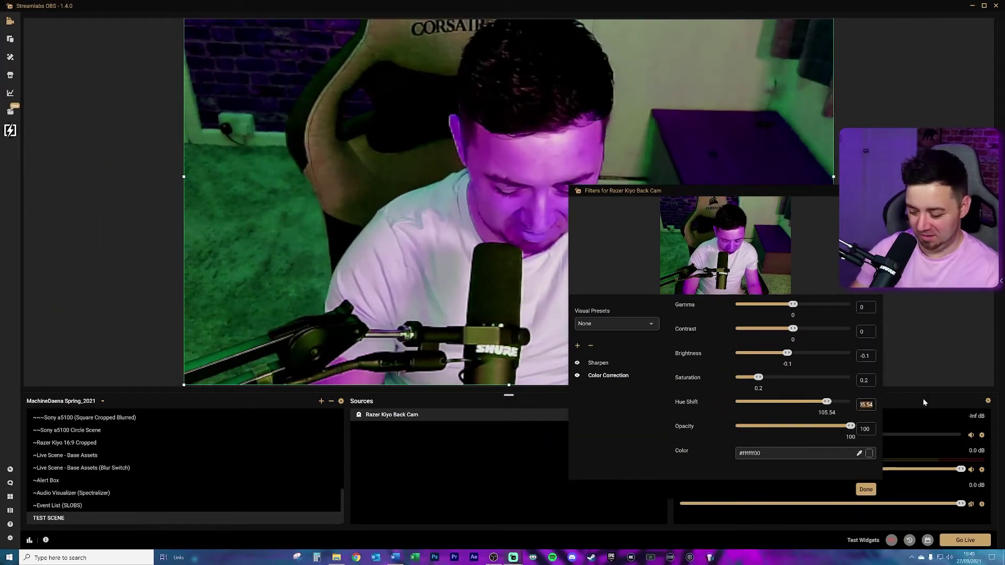
pyautogui.write('7')
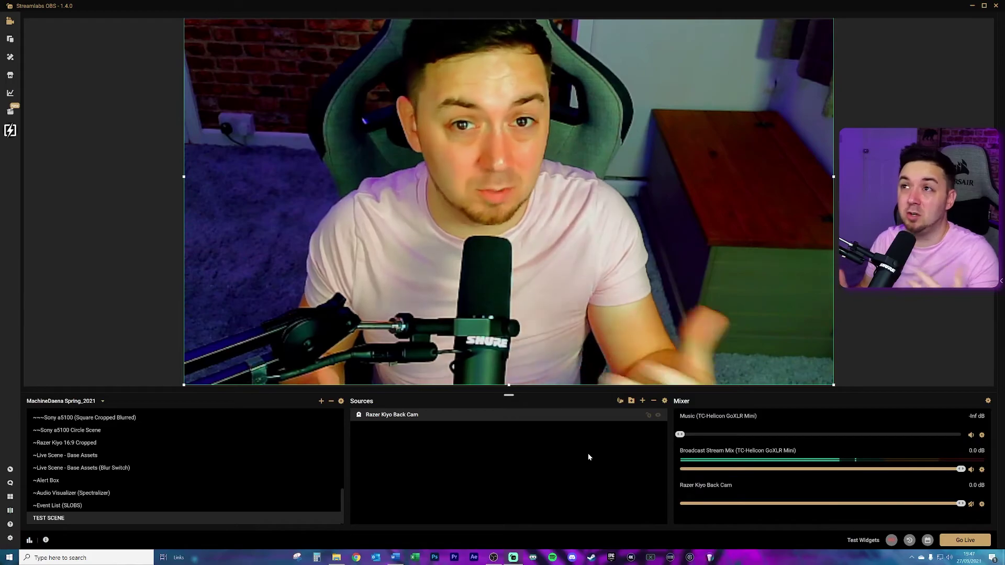
# Select the LUT image in File Explorer's LUT Filters folder and return to Streamlabs OBS
pyautogui.moveTo(287, 189); pyautogui.dragTo(169, 104)
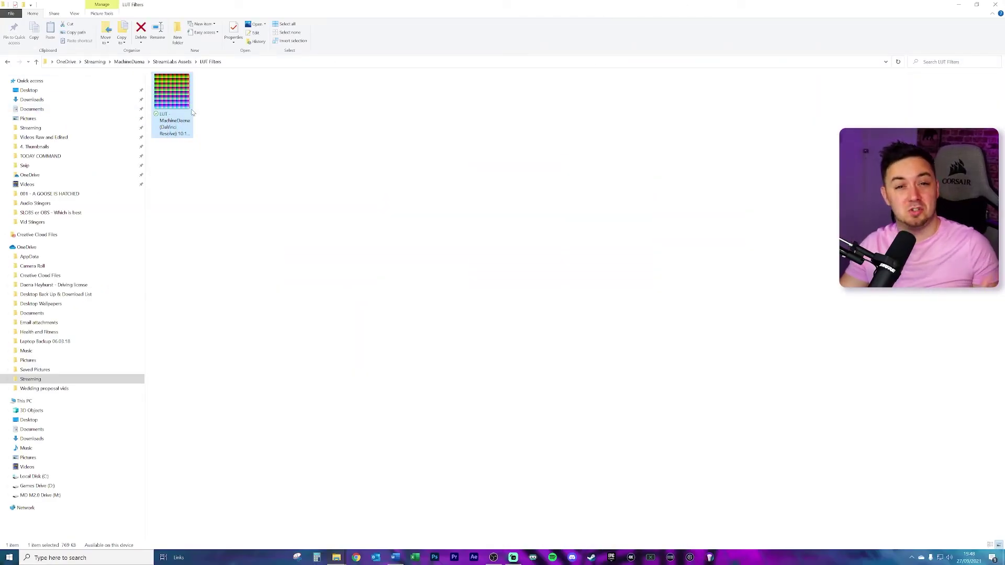
pyautogui.moveTo(292, 212); pyautogui.dragTo(165, 145)
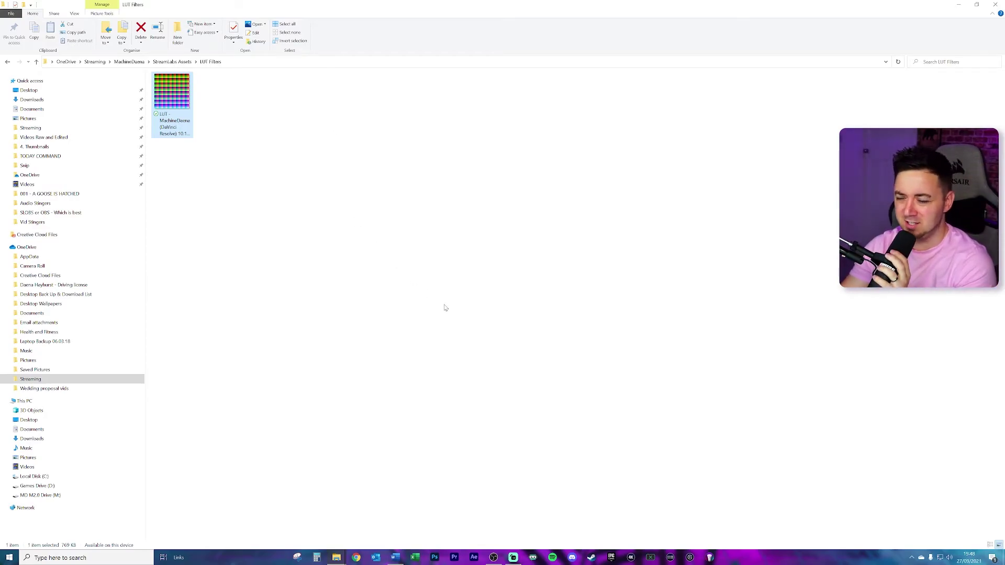
pyautogui.hotkey('alt', 'Tab')
# Add an Apply LUT filter to the Razer Kiyo Back Cam source
pyautogui.rightClick(393, 416)
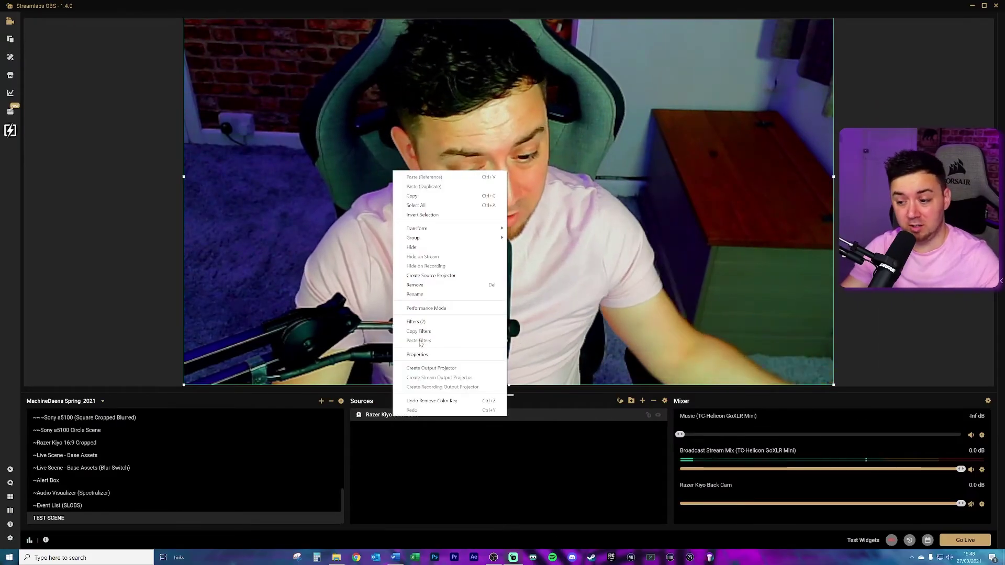
pyautogui.click(416, 321)
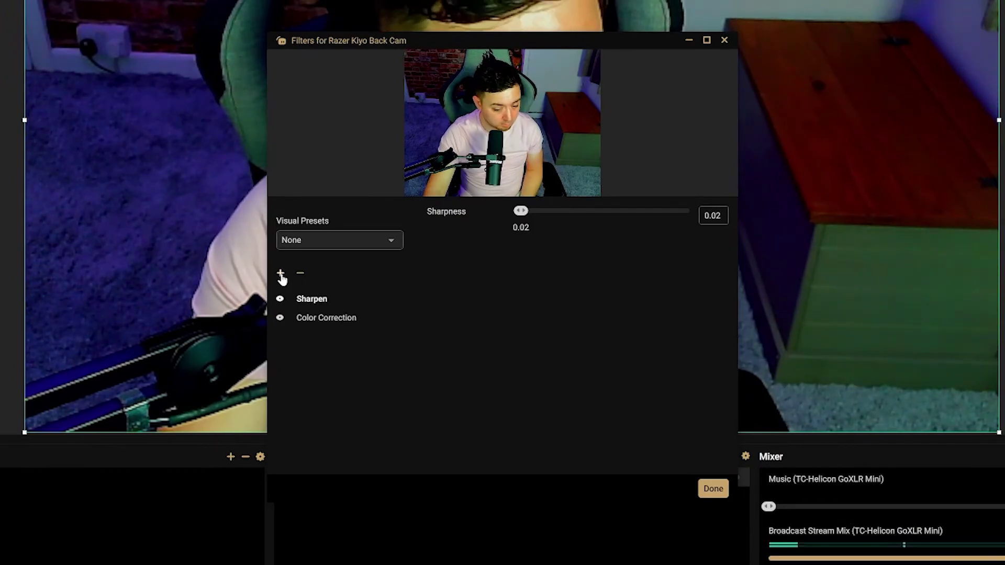
pyautogui.click(281, 274)
pyautogui.click(419, 171)
pyautogui.scroll(-3, 397, 272)
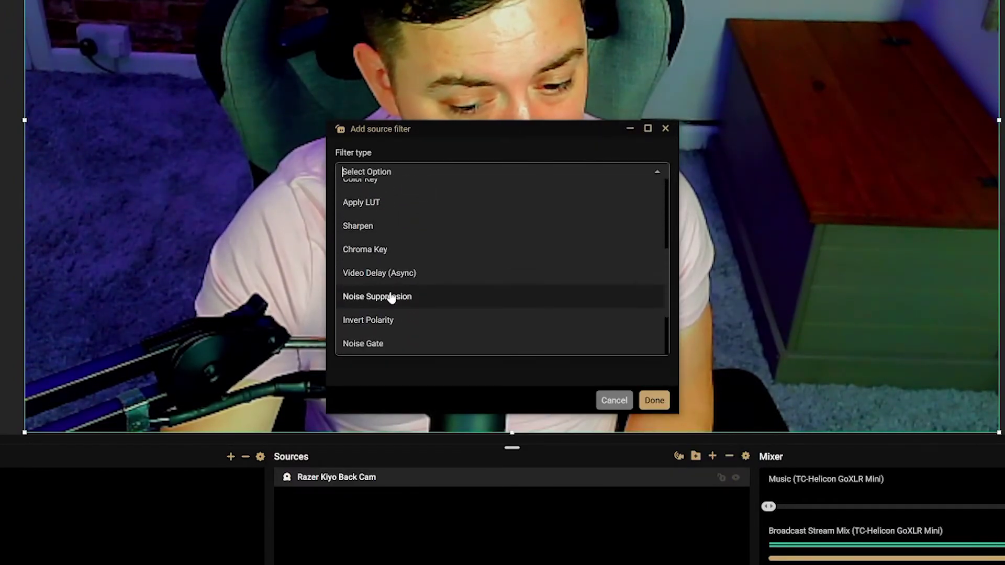
pyautogui.click(346, 203)
pyautogui.click(654, 400)
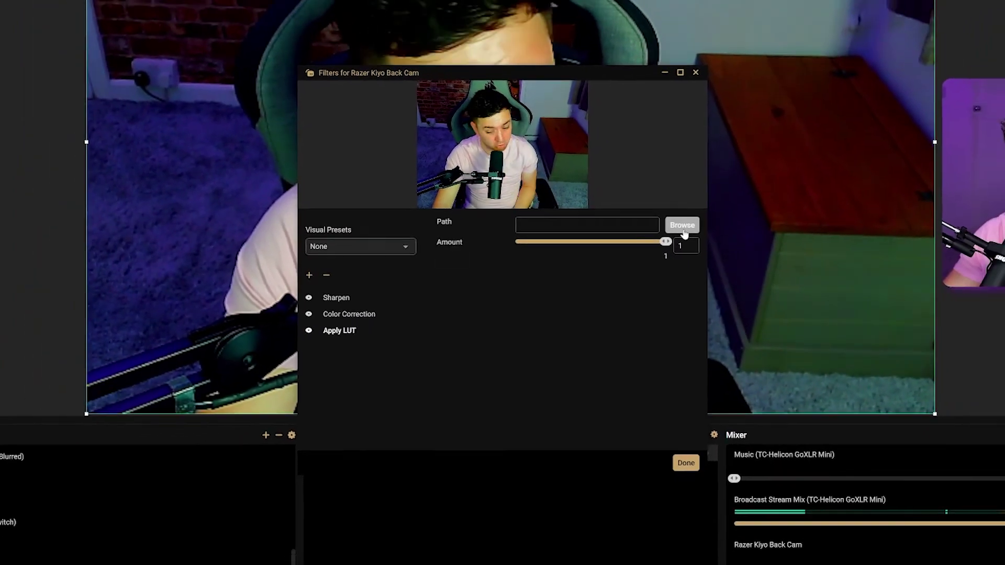
# Load the DaVinci Resolve LUT image from the LUT Filters folder and move the filters window off the webcam picture
pyautogui.click(682, 225)
pyautogui.click(22, 6)
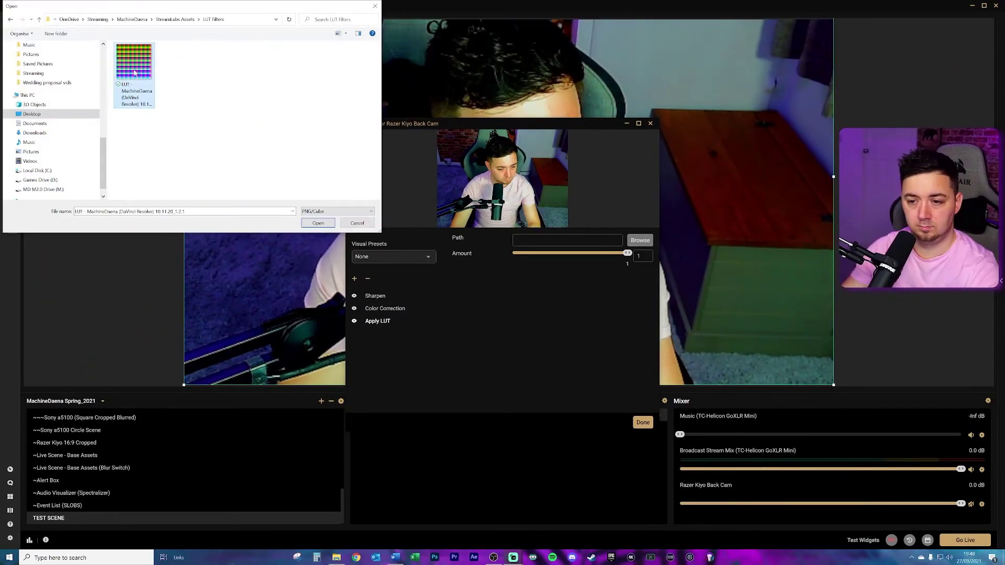
pyautogui.click(317, 223)
pyautogui.moveTo(502, 124); pyautogui.dragTo(772, 146)
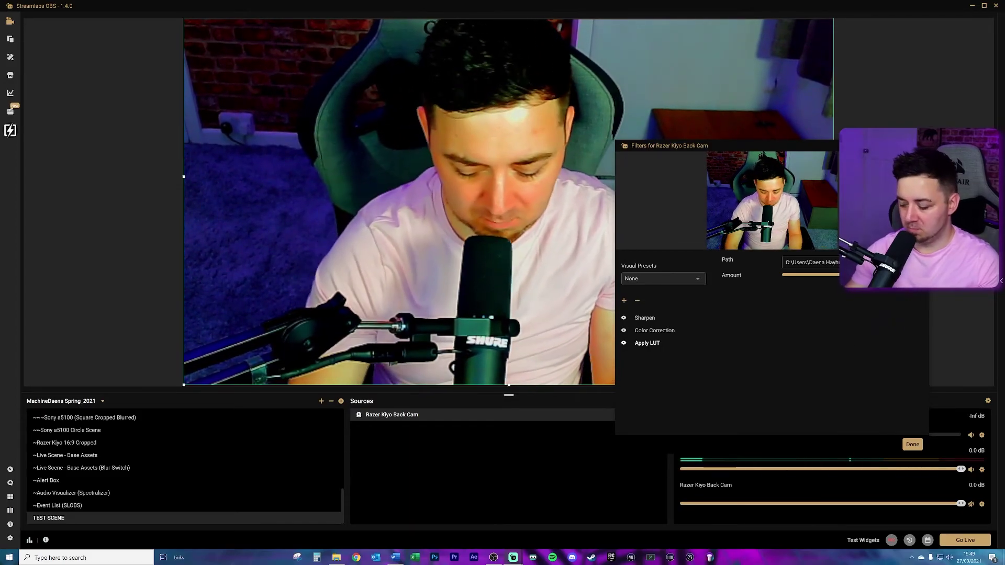
# Reduce the Apply LUT filter's Amount to a partial strength
pyautogui.click(790, 275)
pyautogui.press('Right')
pyautogui.press('Right')
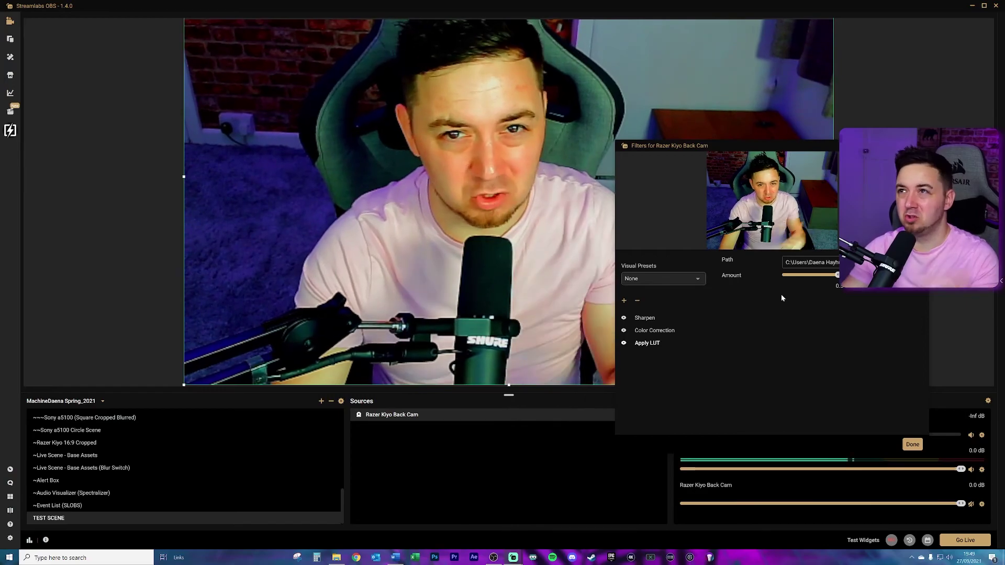